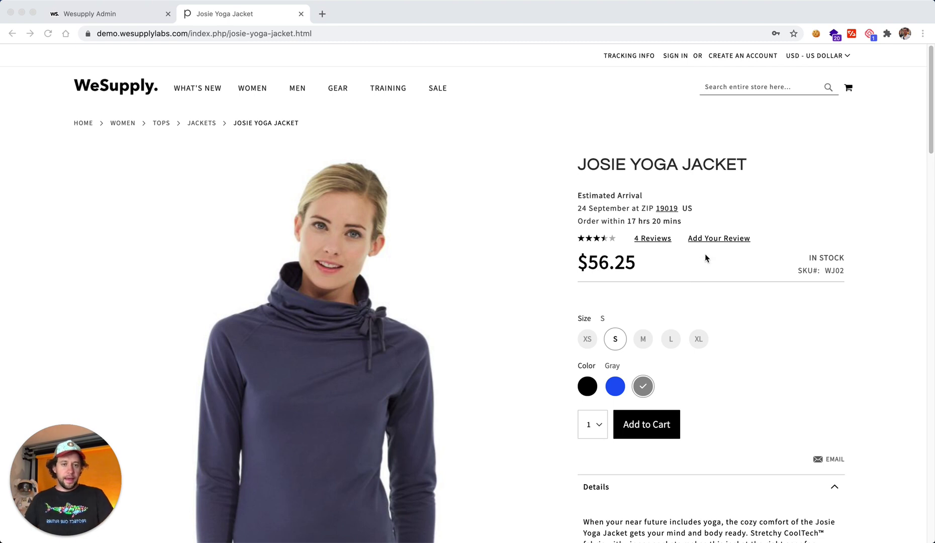
Step: Check the 24 September arrival estimate and change the delivery ZIP to 19807
click(698, 223)
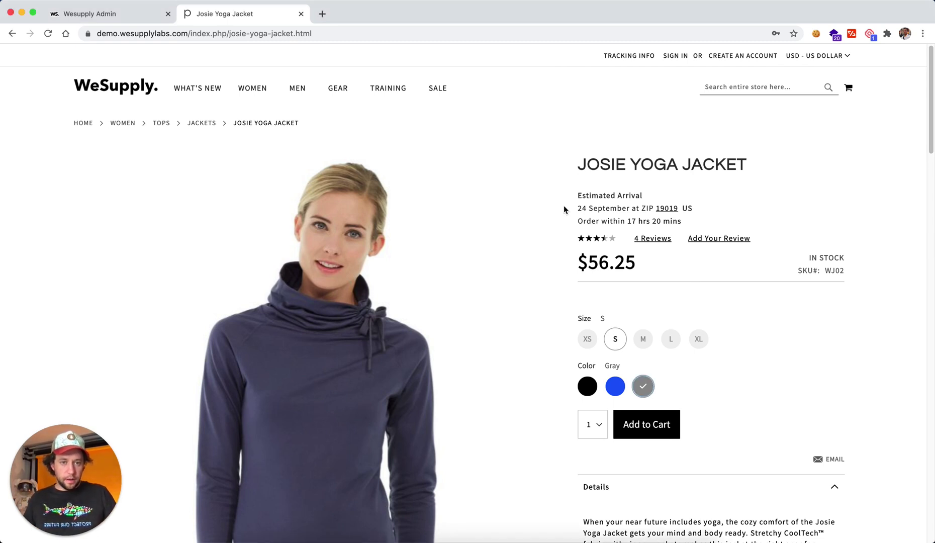
drag(579, 208, 685, 218)
click(728, 219)
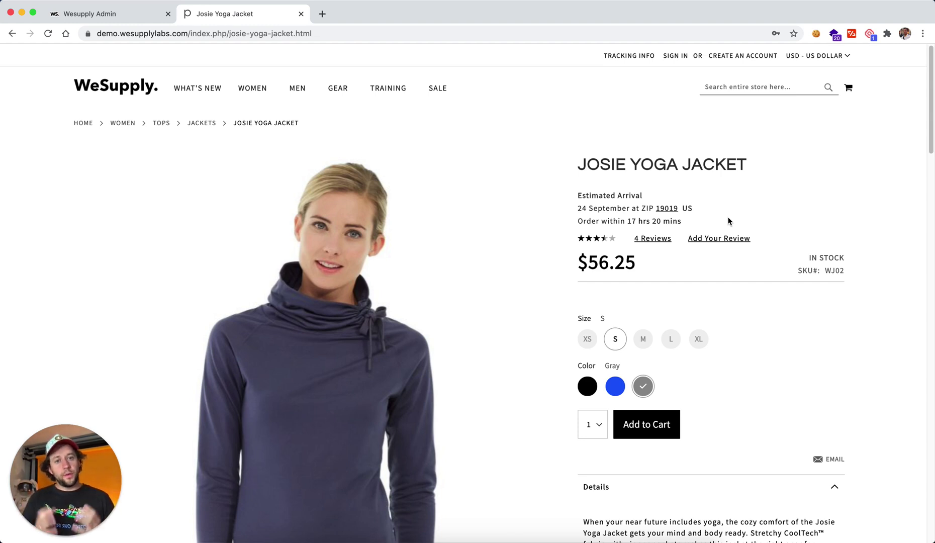
double_click(579, 208)
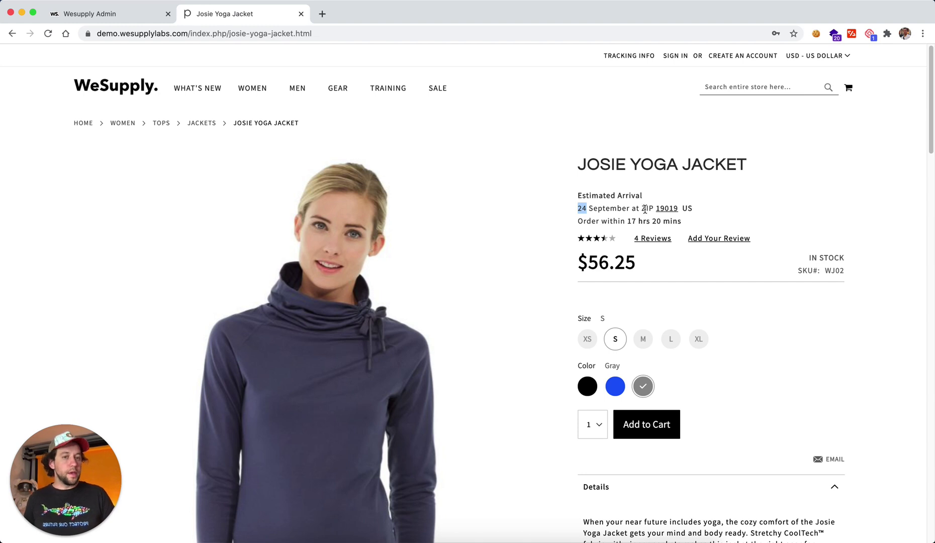
click(736, 206)
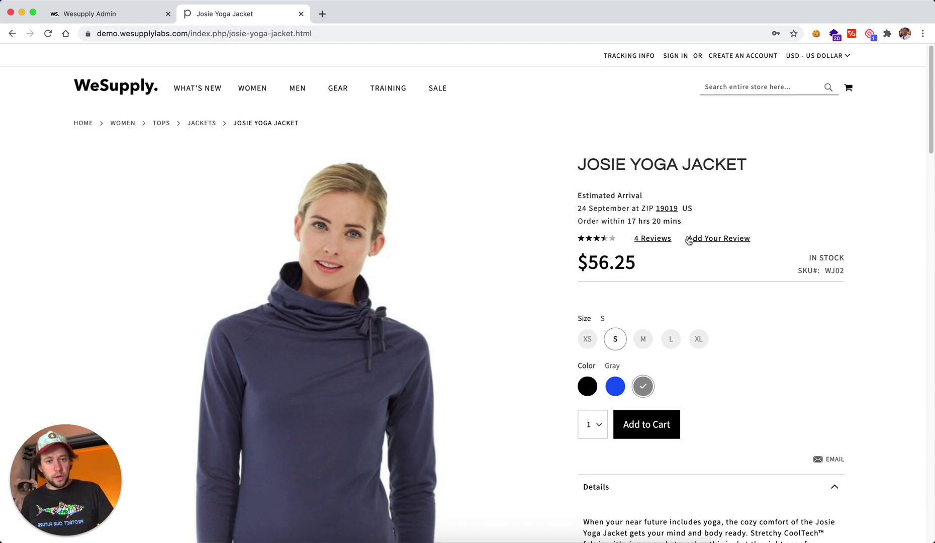
click(668, 208)
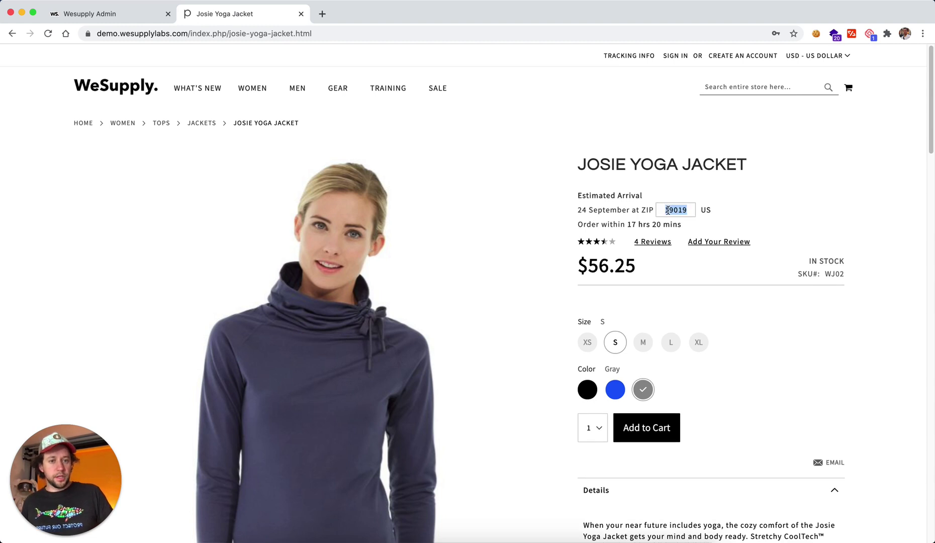
text(19807)
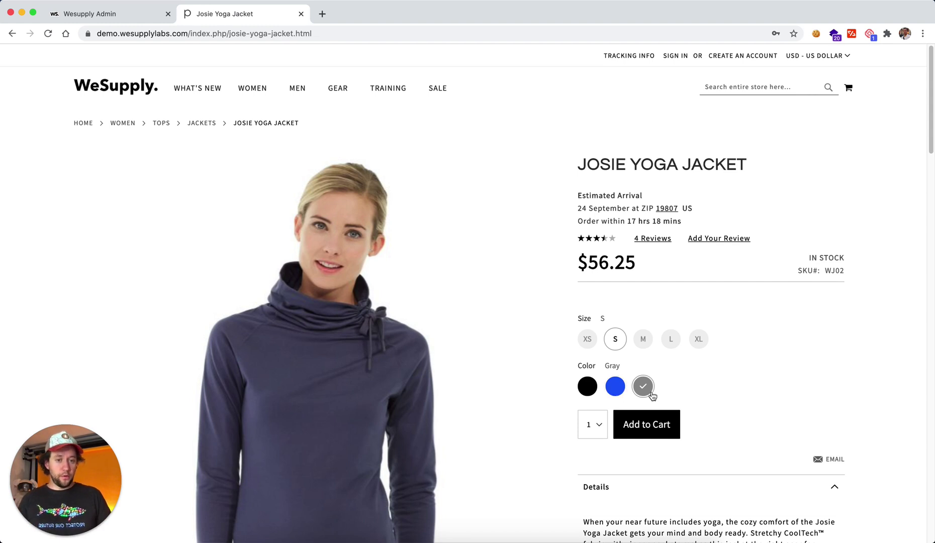
Step: Choose the Blue jacket so arrival becomes 01 October, then return to WeSupply Admin
drag(577, 208, 630, 206)
click(705, 391)
click(615, 386)
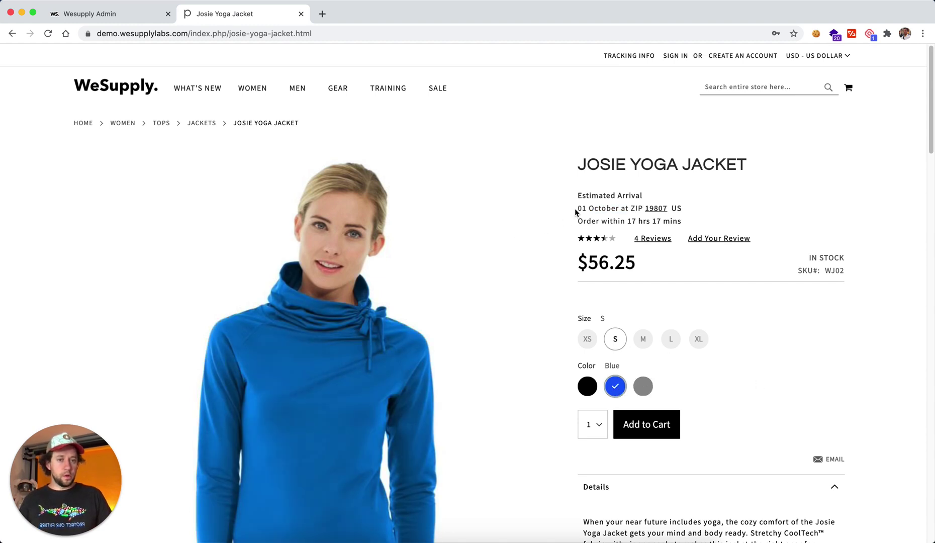
drag(578, 208, 616, 209)
click(756, 354)
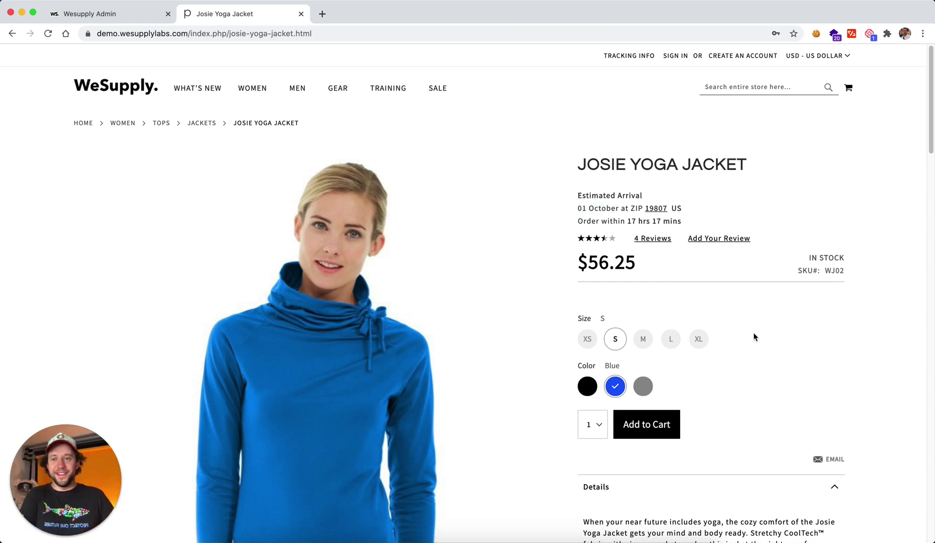
click(130, 17)
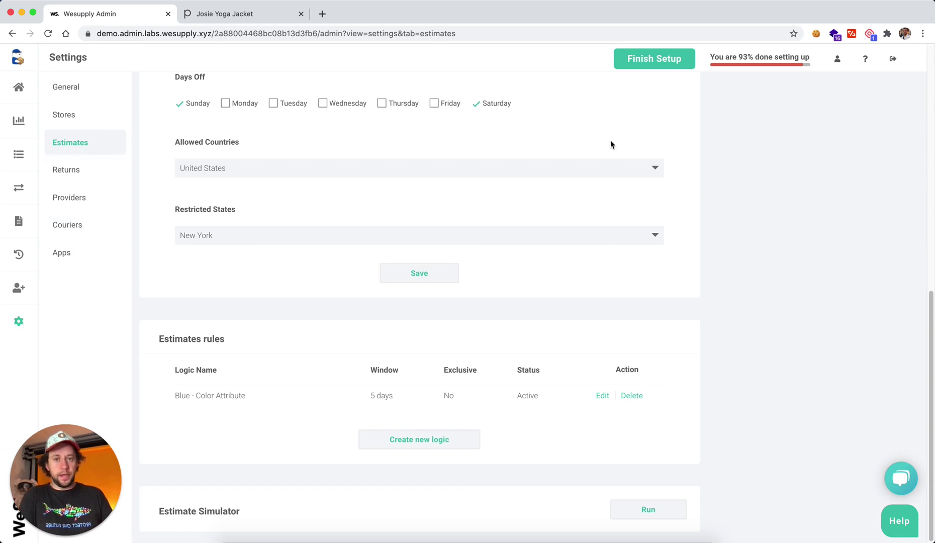
scroll(610, 141, up, 10)
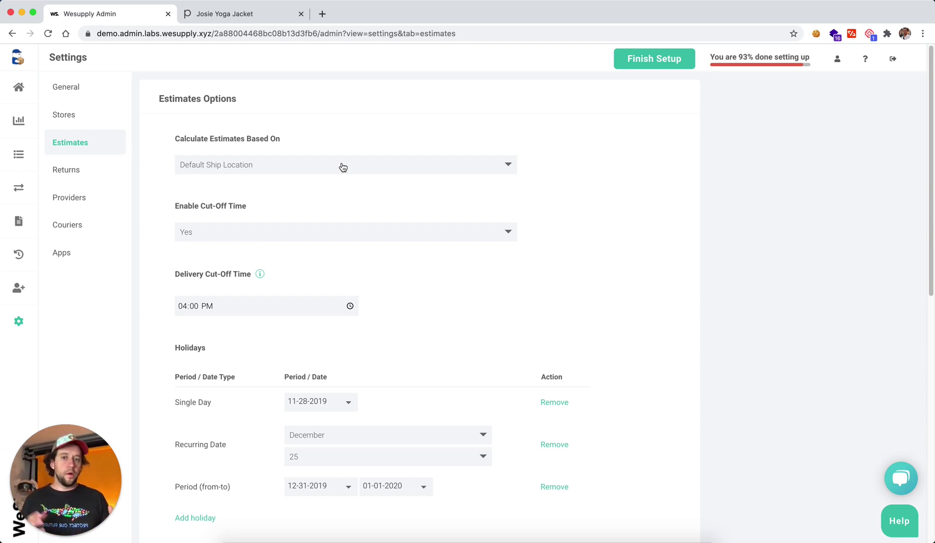
click(342, 167)
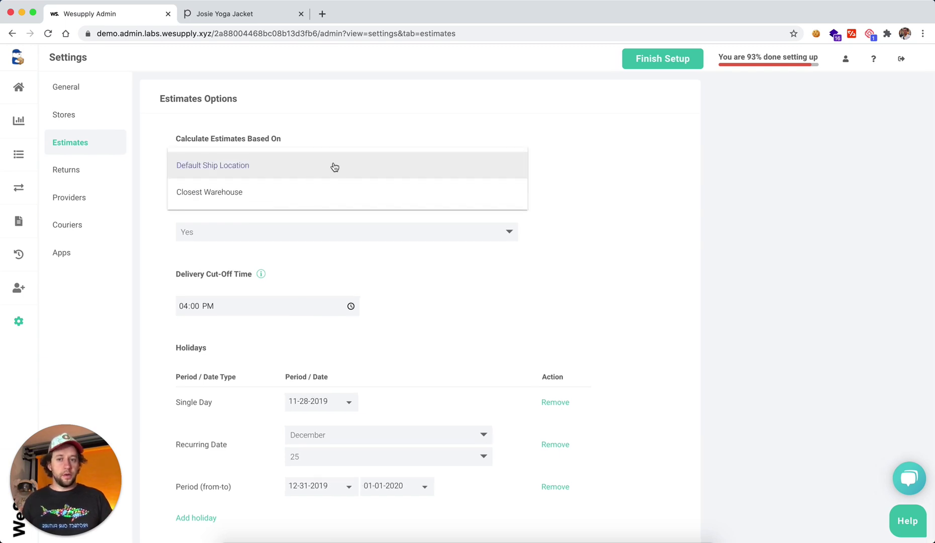
click(547, 192)
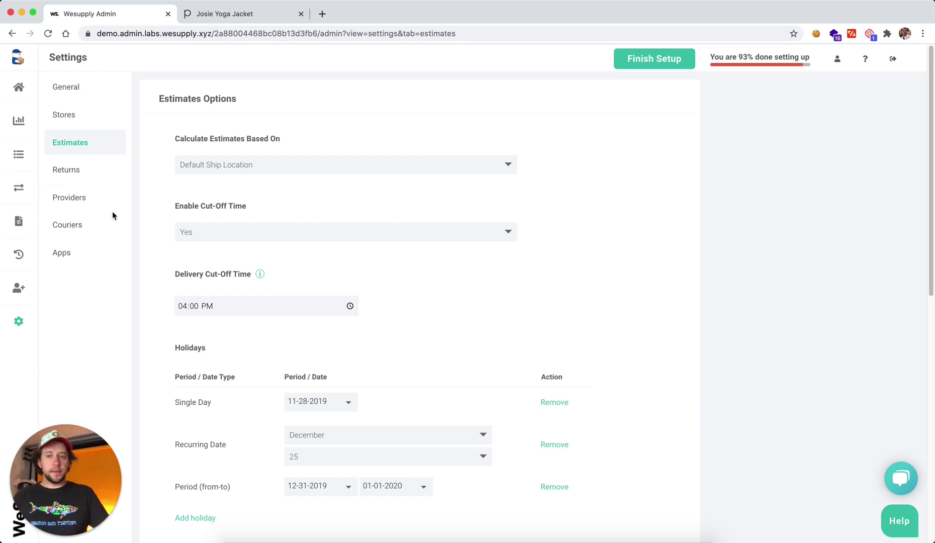
triple_click(178, 208)
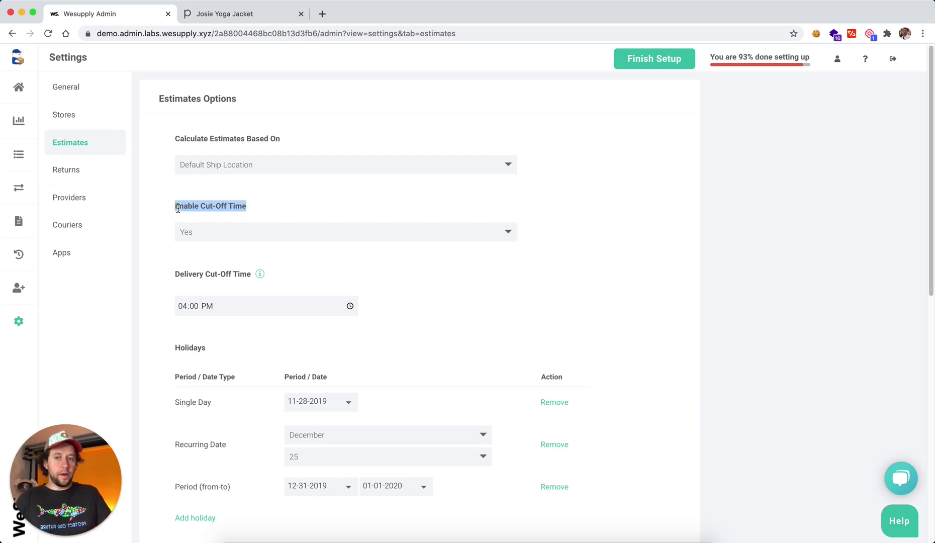
click(292, 197)
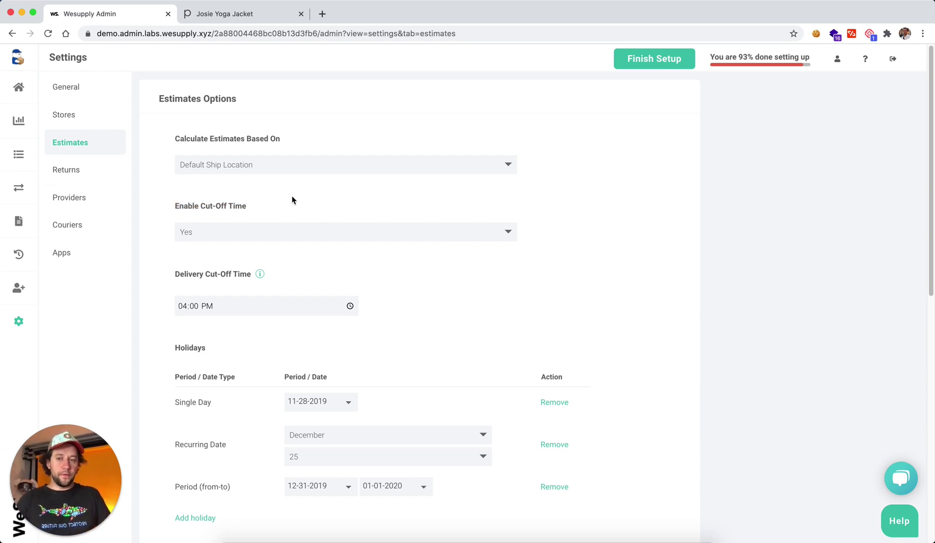
click(243, 17)
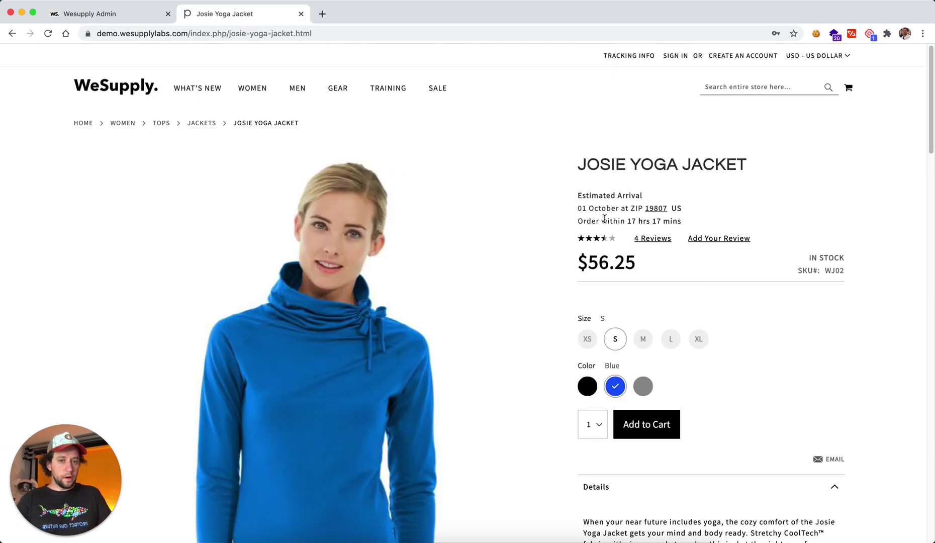
drag(578, 208, 604, 210)
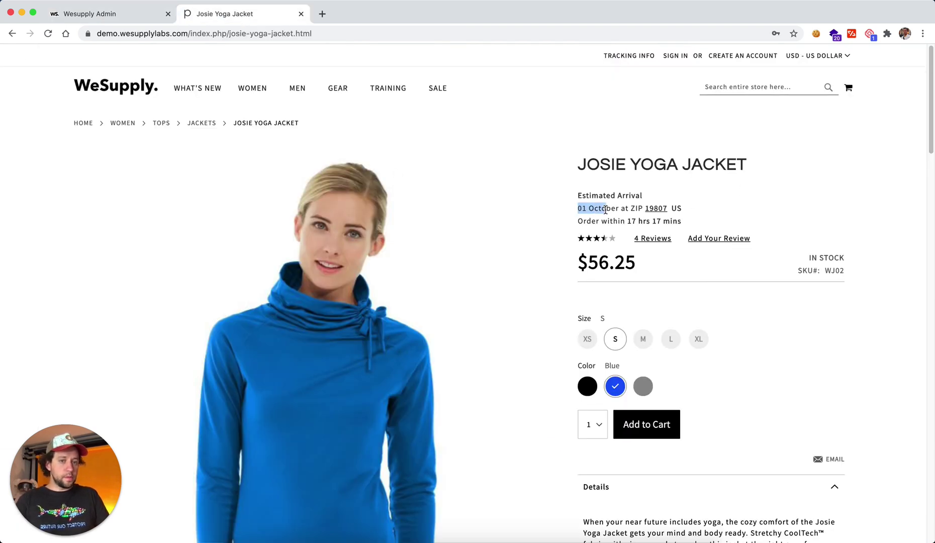
double_click(605, 210)
click(782, 220)
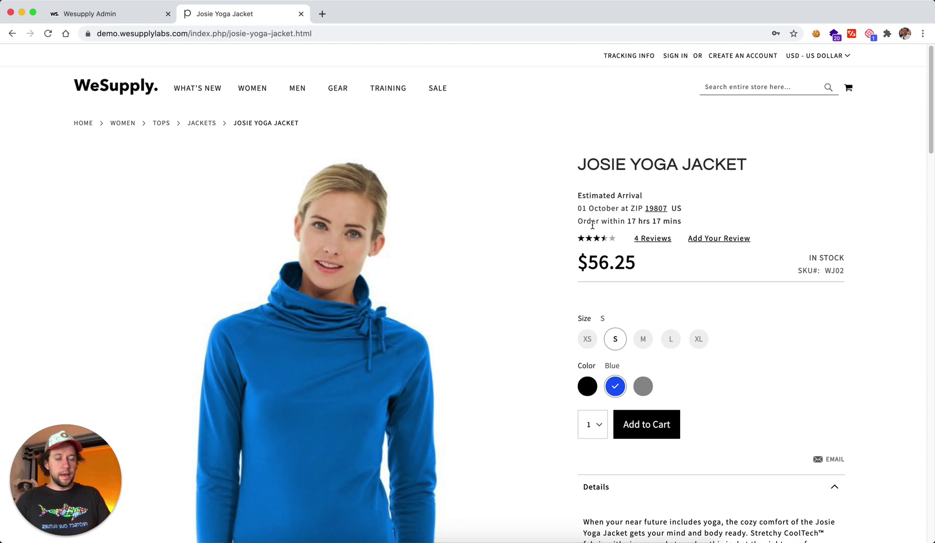
double_click(632, 221)
click(696, 229)
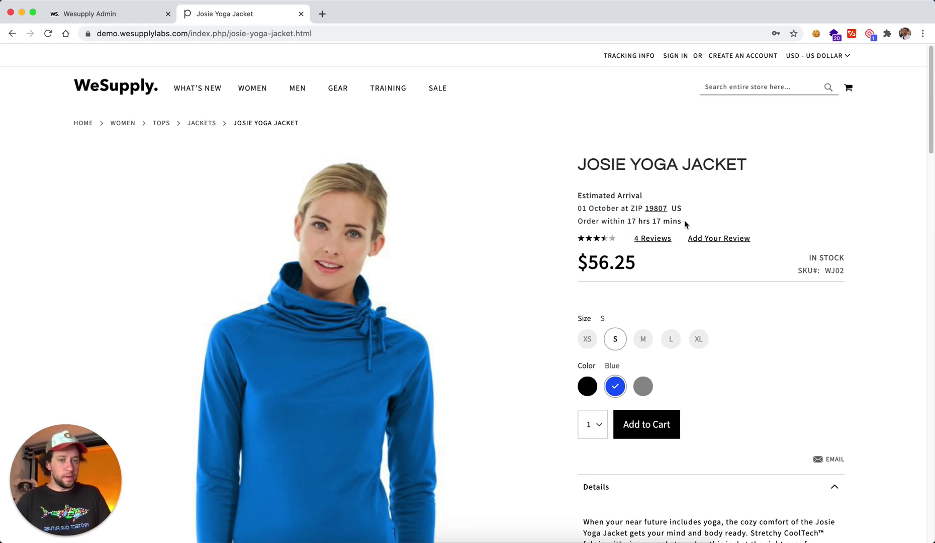
click(137, 15)
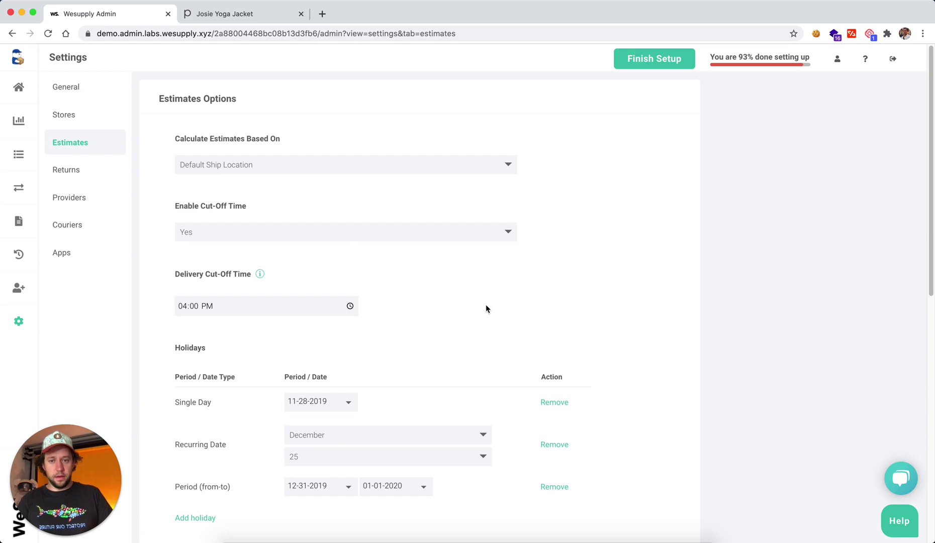
Step: Set the existing single-day holiday date to 25 December 2019
scroll(410, 314, down, 5)
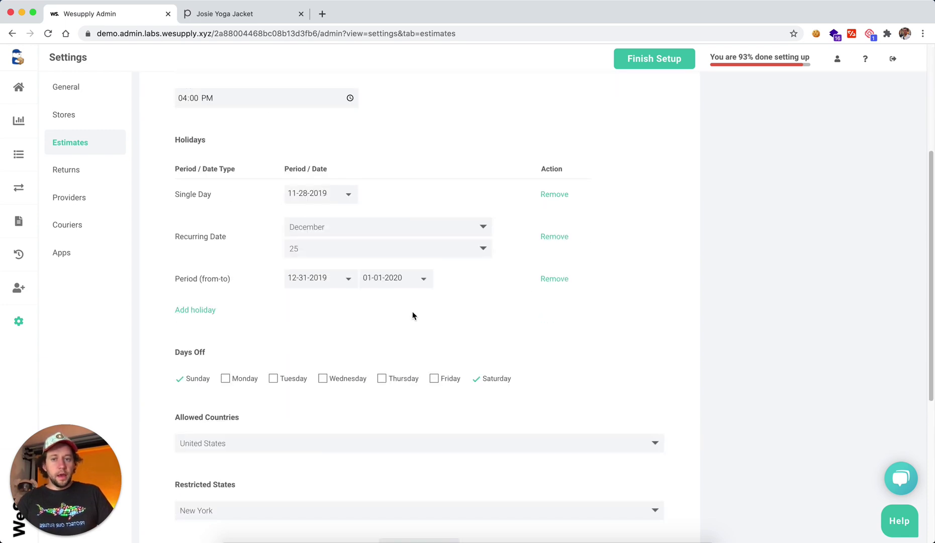
double_click(181, 139)
click(304, 134)
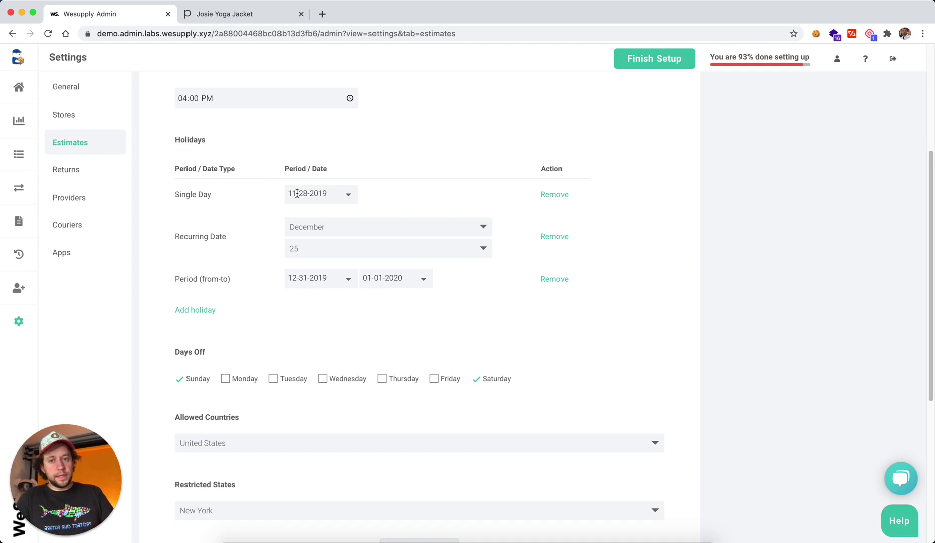
click(340, 195)
scroll(354, 342, down, 3)
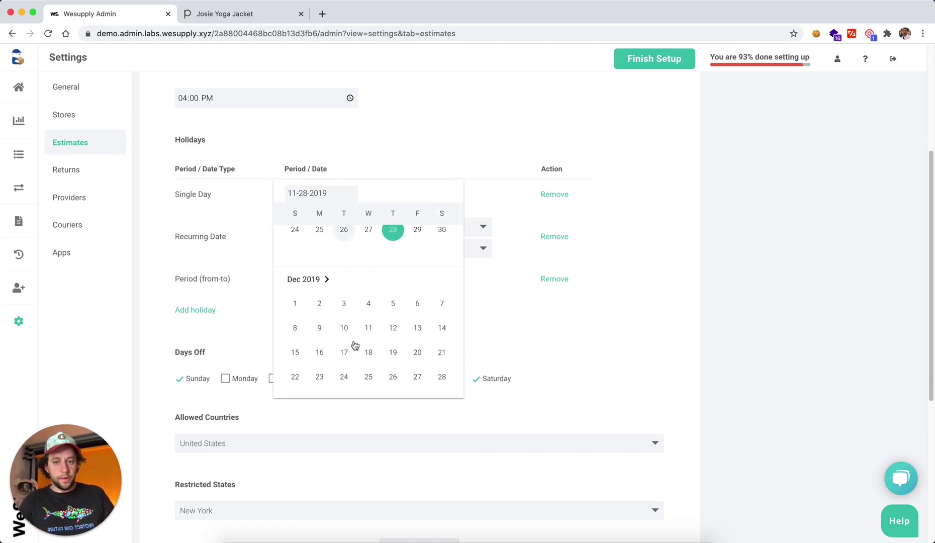
click(369, 377)
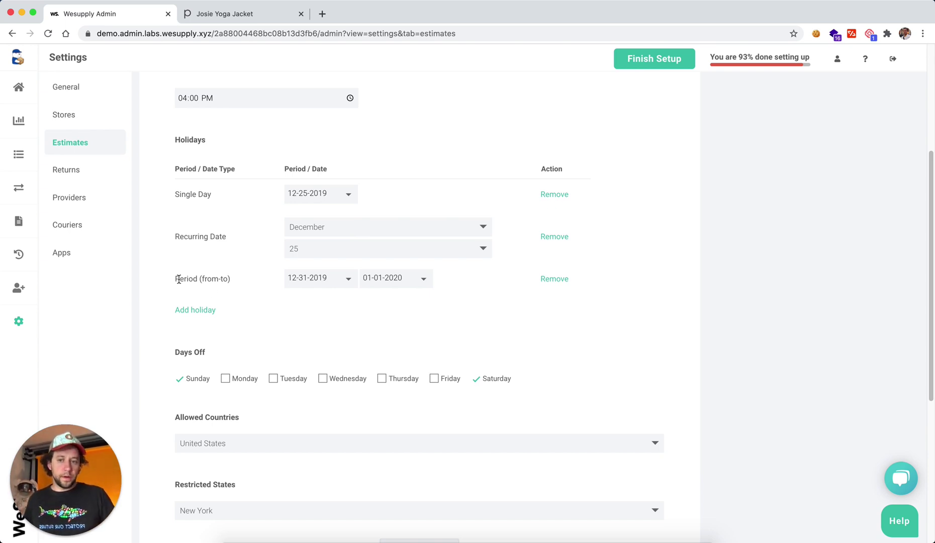
drag(175, 280, 233, 284)
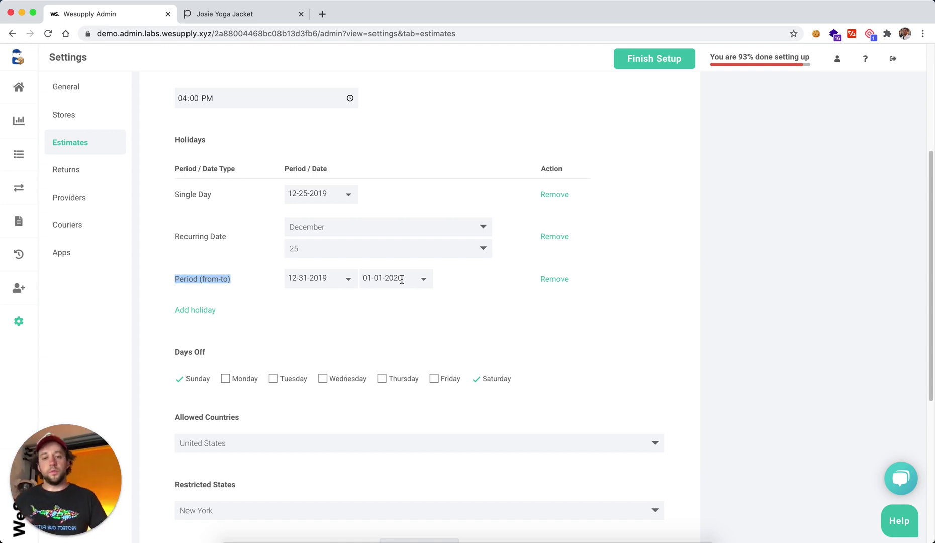
click(442, 313)
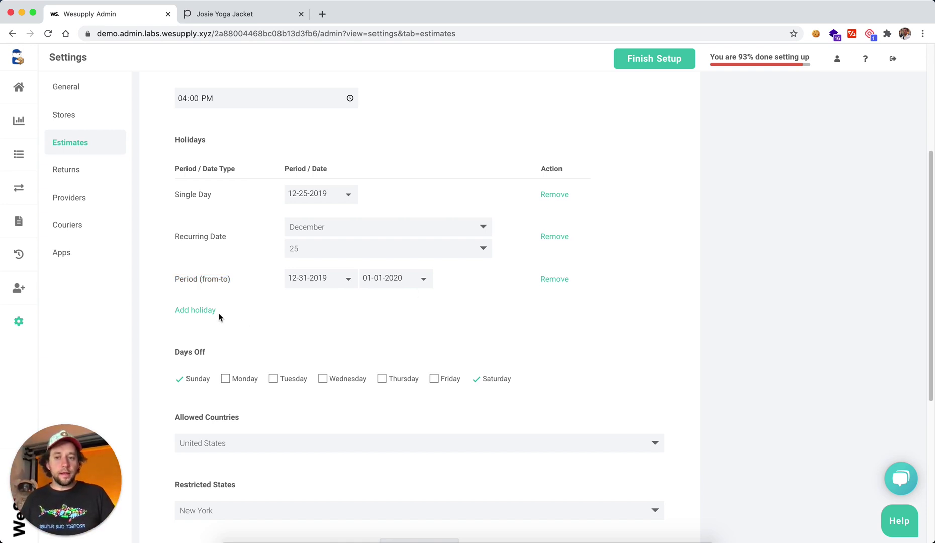
Step: Add a new Single Day holiday on 09-23-2020 to the list
click(181, 312)
click(768, 92)
click(749, 119)
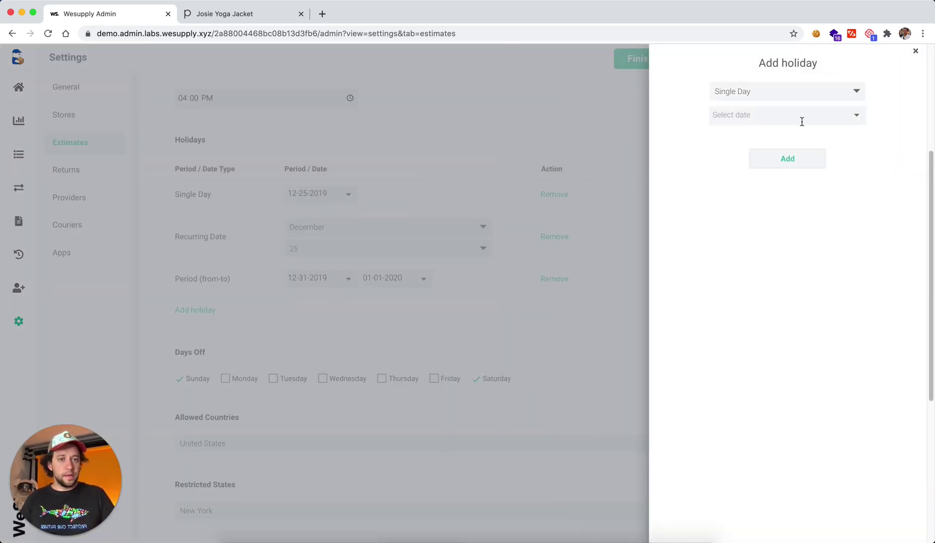
click(733, 121)
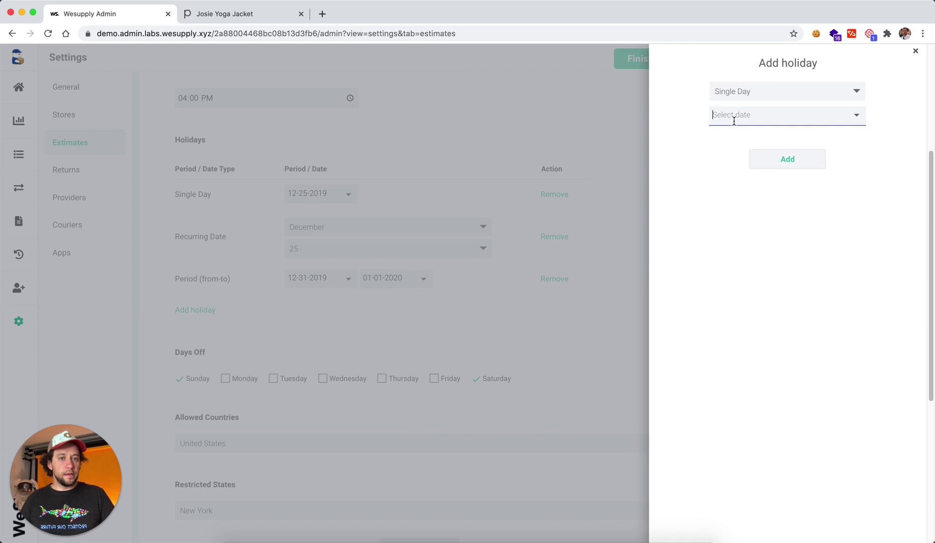
click(857, 117)
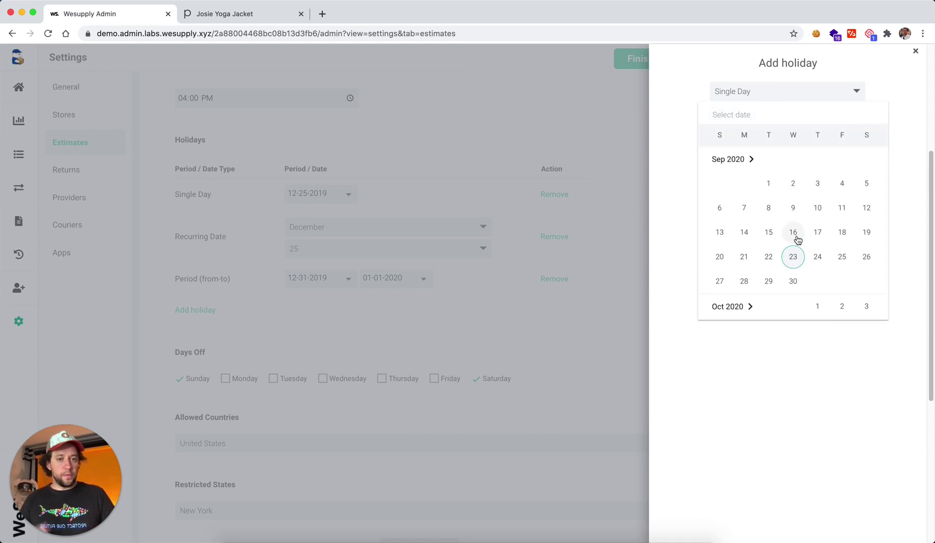
click(794, 258)
click(783, 164)
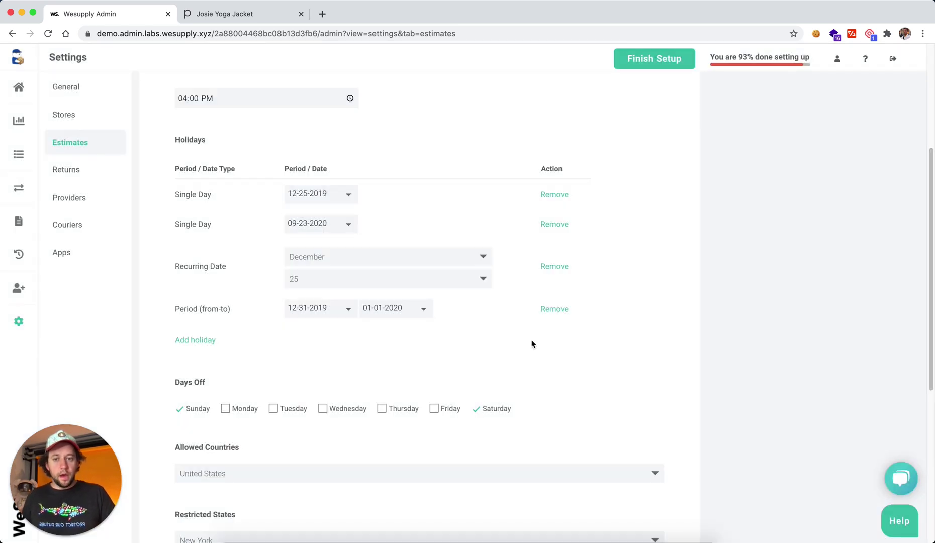
Step: Tick Friday and Thursday under Days Off, joining Saturday and Sunday
triple_click(195, 383)
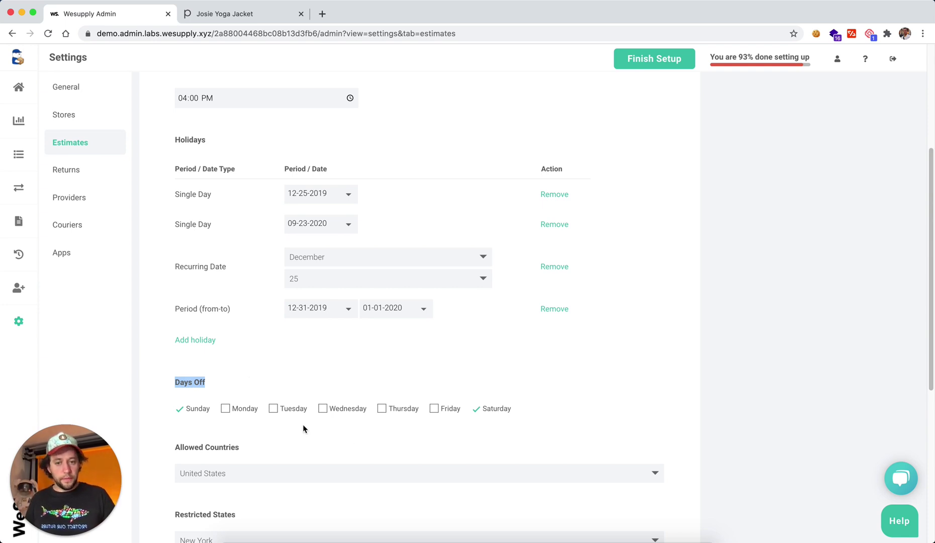
click(448, 451)
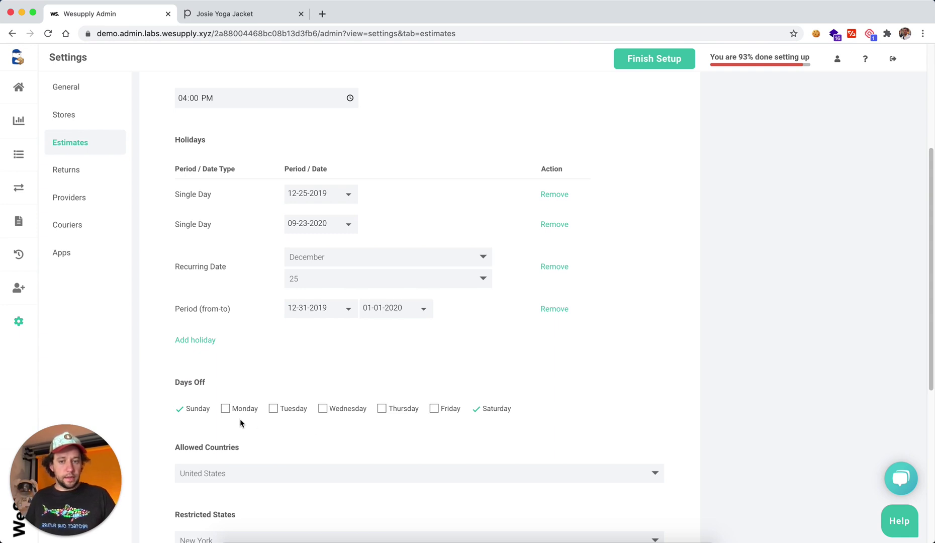
click(433, 409)
click(400, 407)
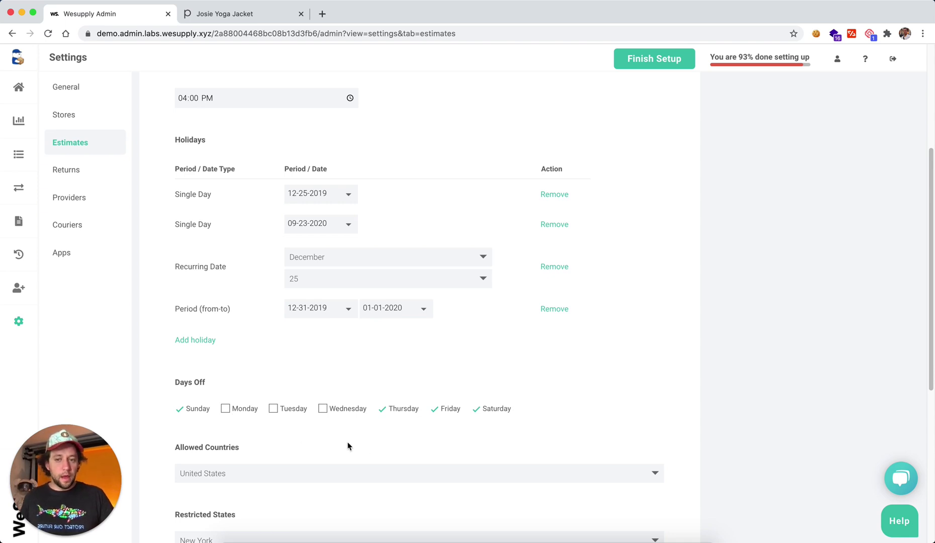
Step: In Restricted States, uncheck New York and check Alaska instead
scroll(659, 414, down, 3)
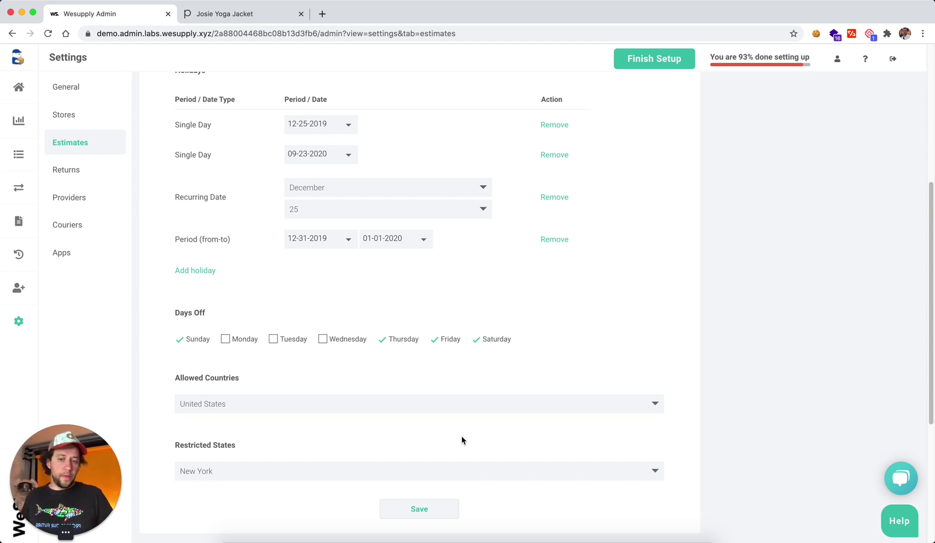
scroll(459, 440, down, 1)
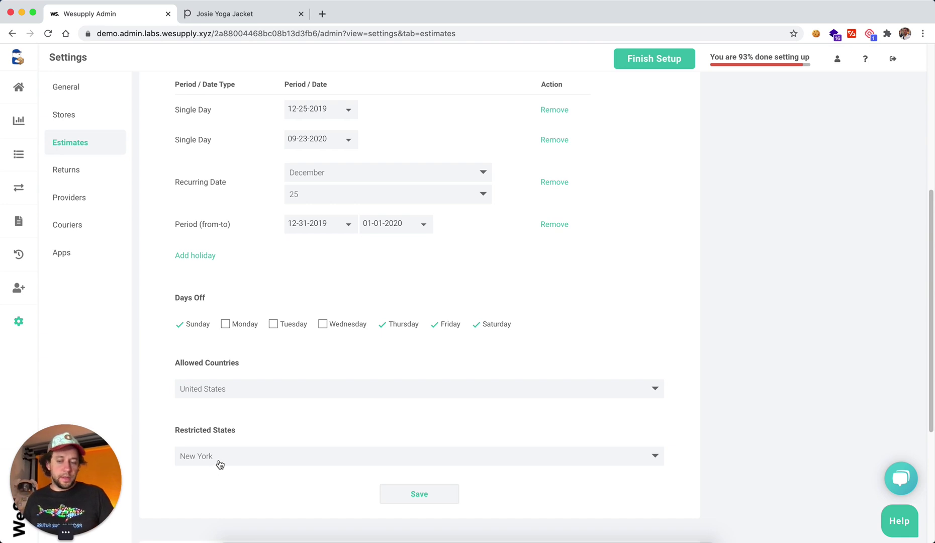
click(219, 460)
click(167, 457)
scroll(670, 465, up, 1)
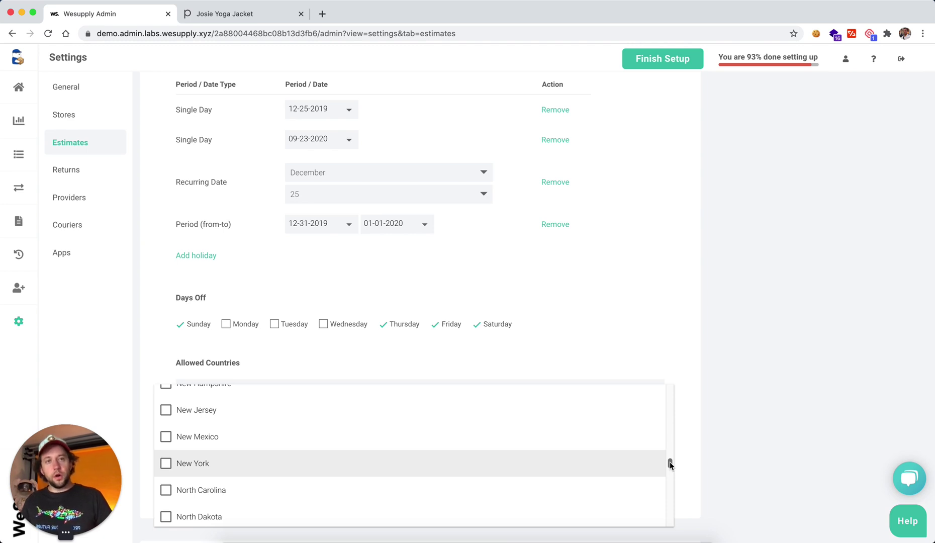
drag(670, 465, 671, 388)
click(166, 425)
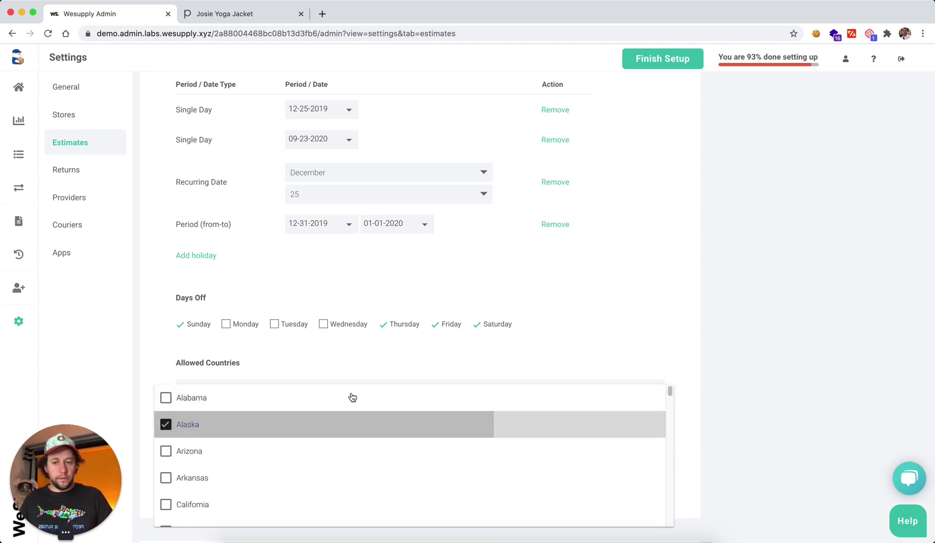
click(599, 334)
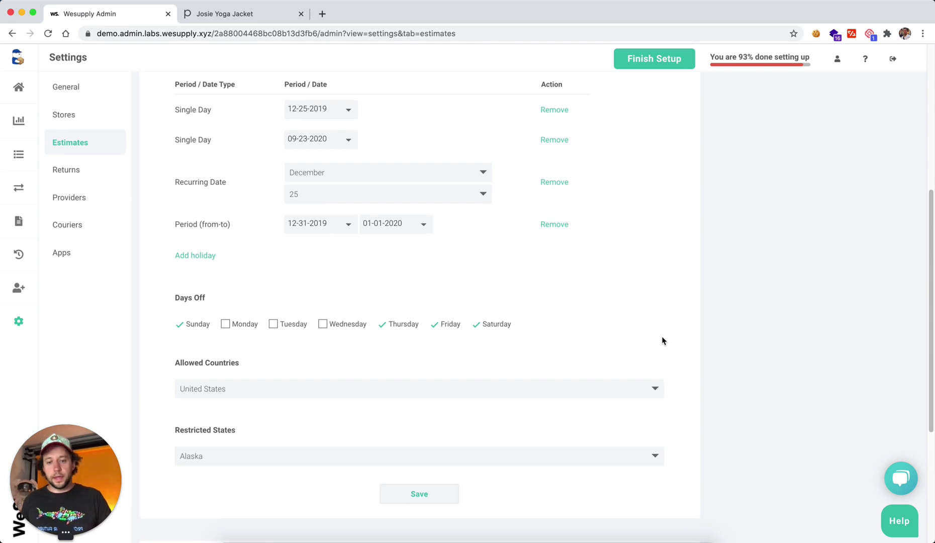
scroll(663, 336, up, 6)
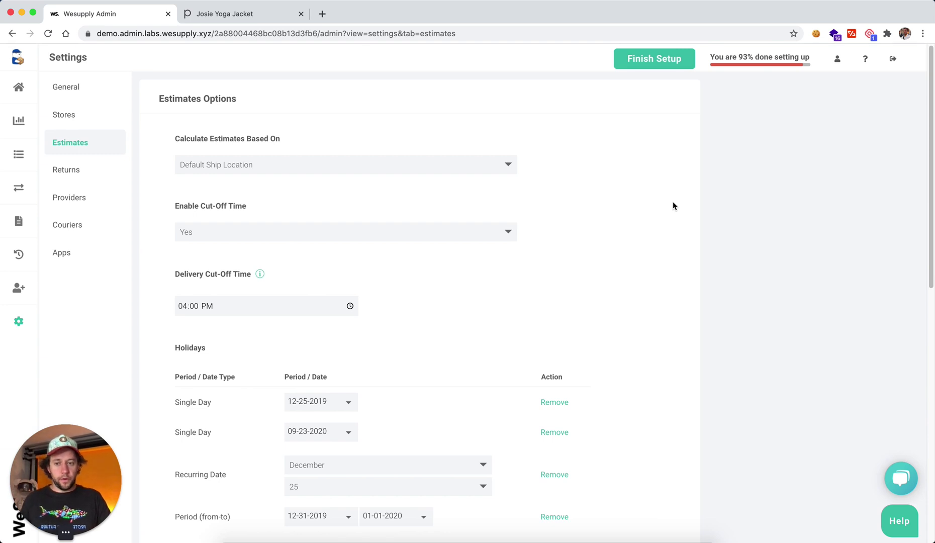
Step: Check the Blue - Color Attribute rule's 5 days window, then go to the Josie Yoga Jacket page
scroll(674, 205, down, 10)
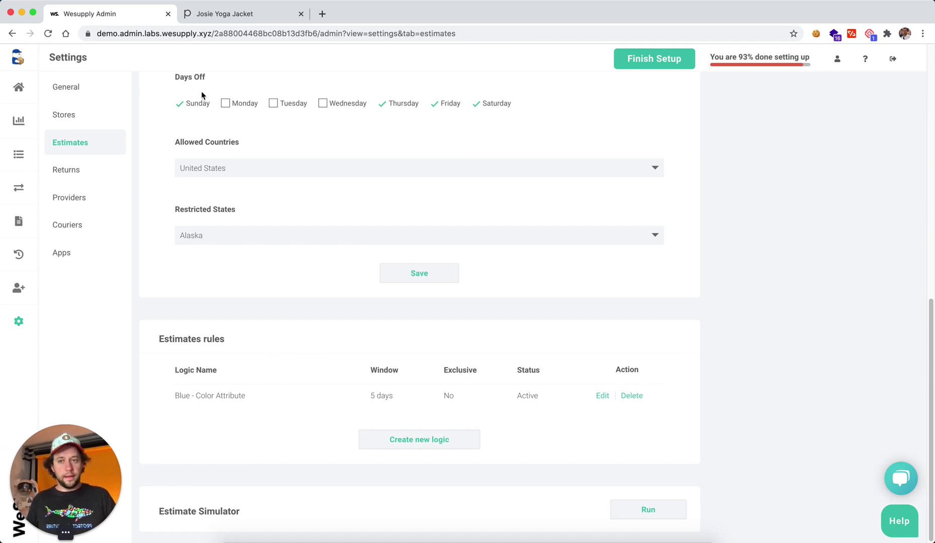
drag(175, 396, 194, 398)
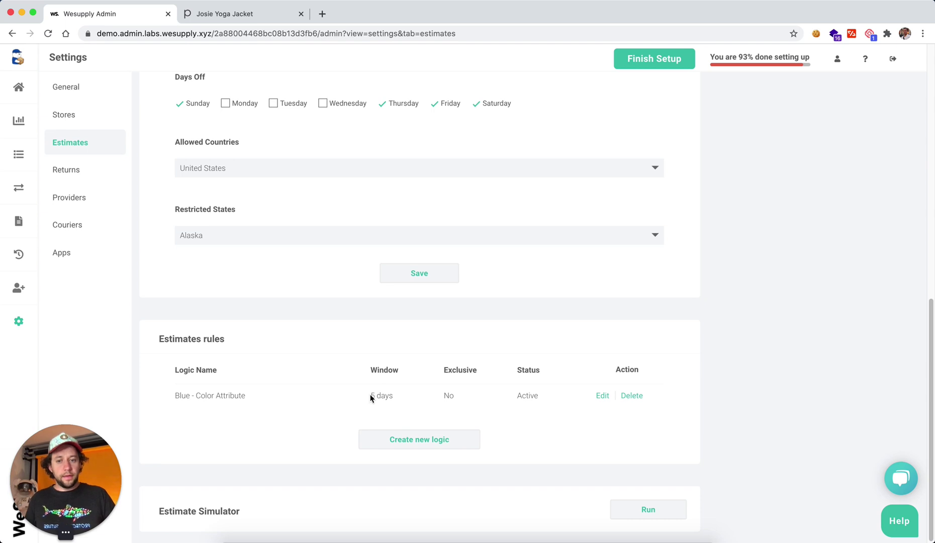
drag(372, 397, 405, 401)
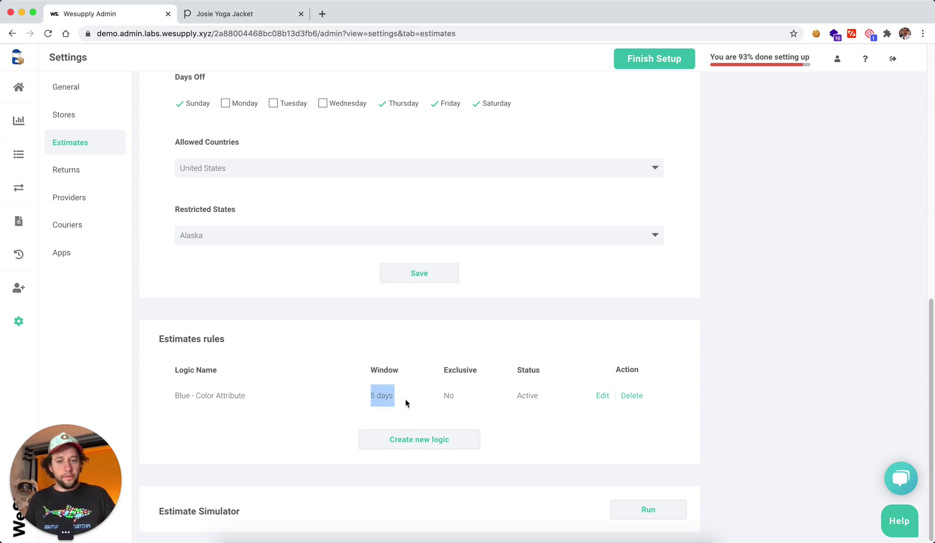
click(255, 15)
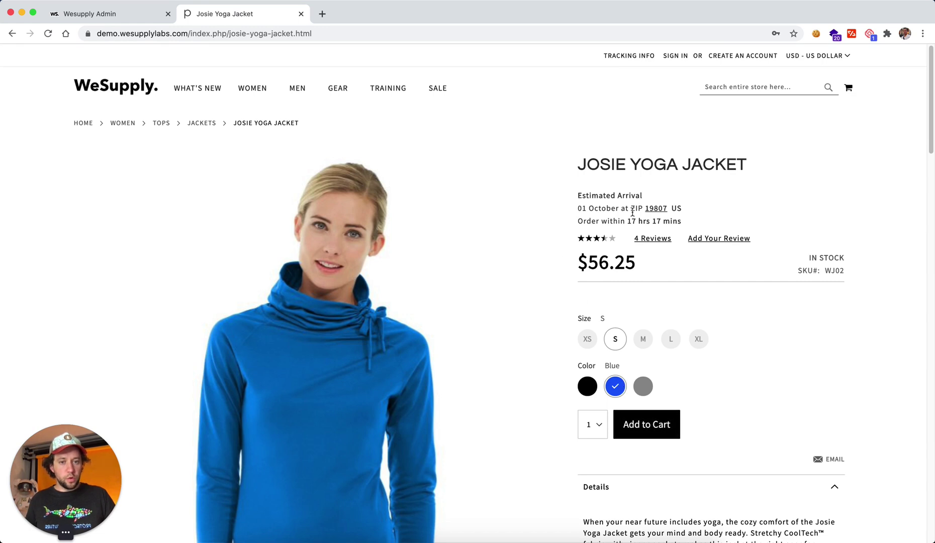
Step: Select Gray to see its 24 September arrival estimate, then return to WeSupply Admin
click(645, 387)
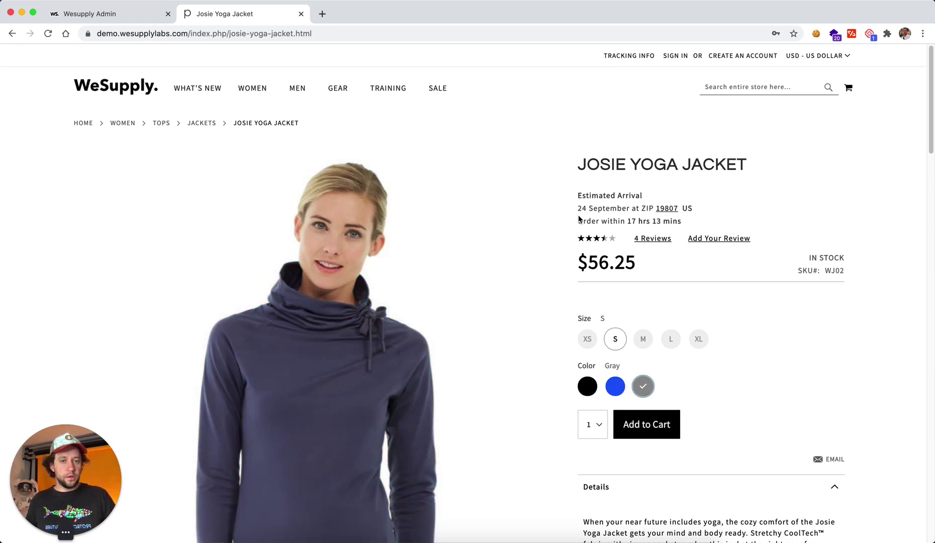
click(125, 20)
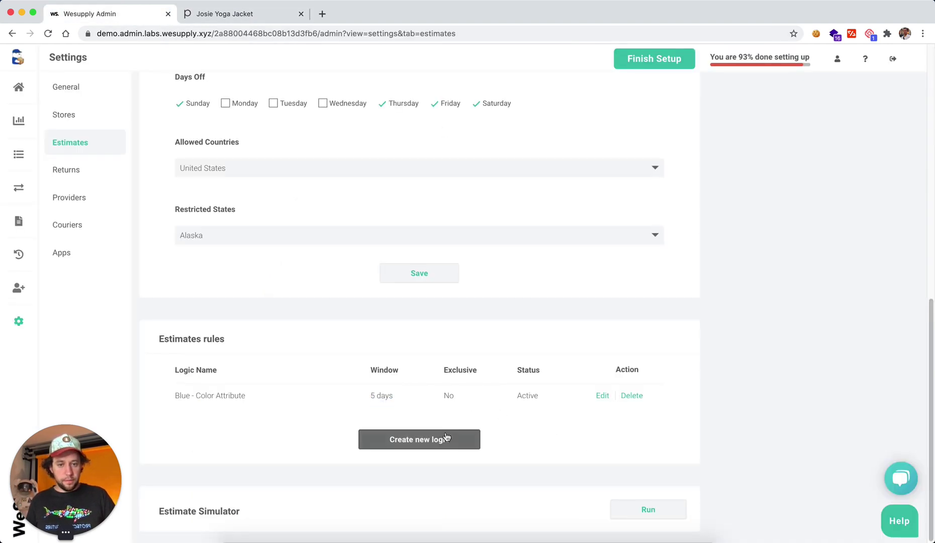
click(604, 397)
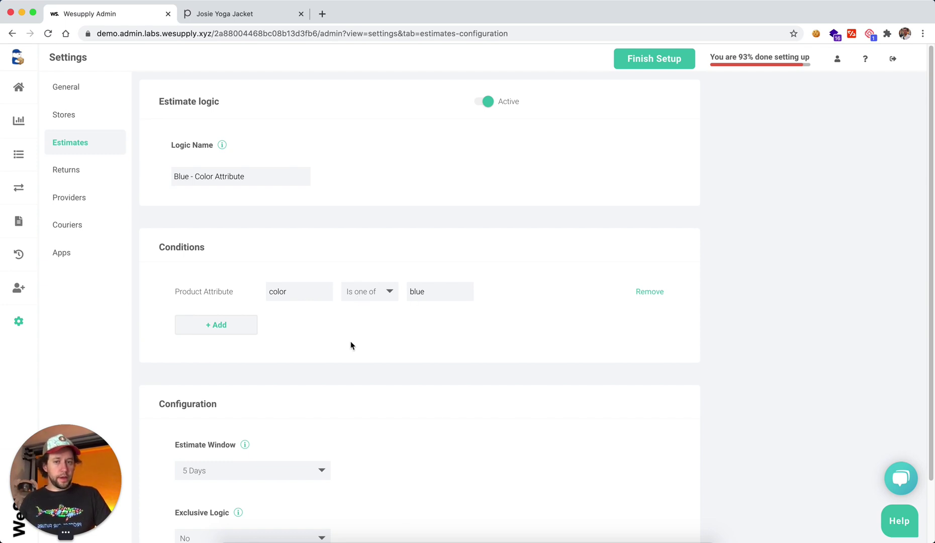
click(232, 329)
click(223, 328)
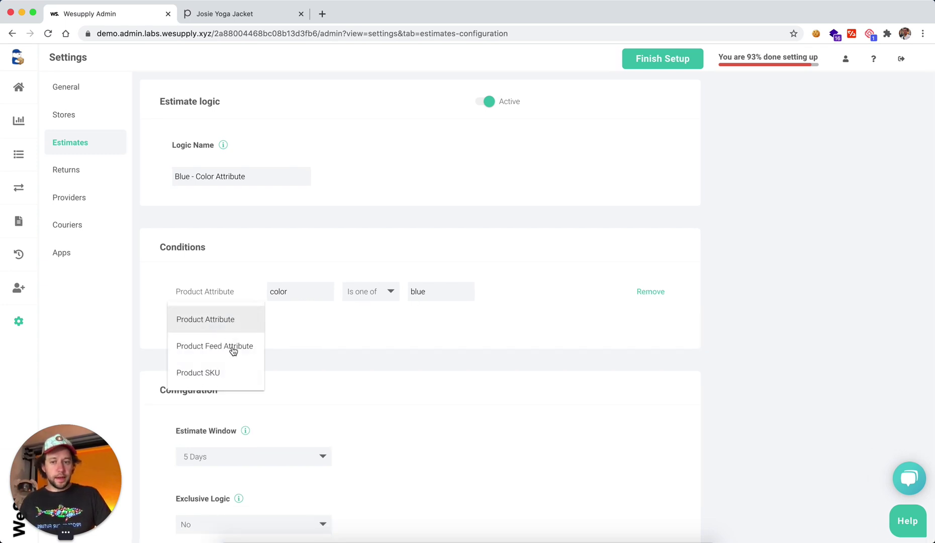
click(218, 373)
click(286, 364)
scroll(420, 388, down, 3)
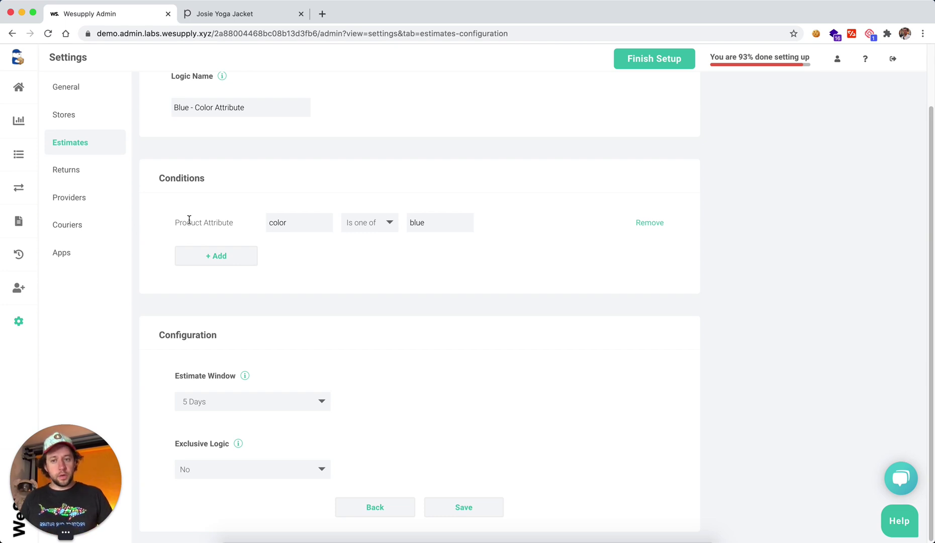
Step: Change the rule condition to attribute custom is one of true, with a 4 Days window
double_click(311, 224)
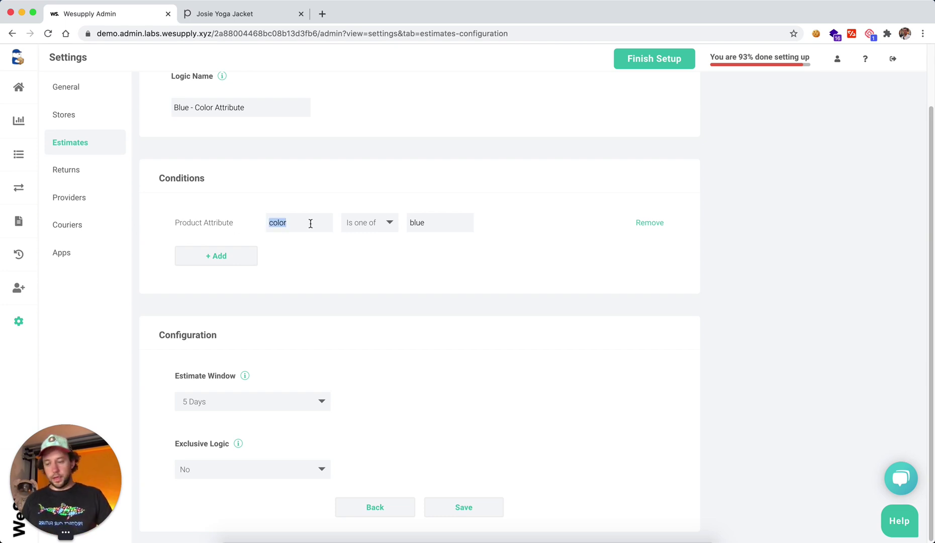
text(custom)
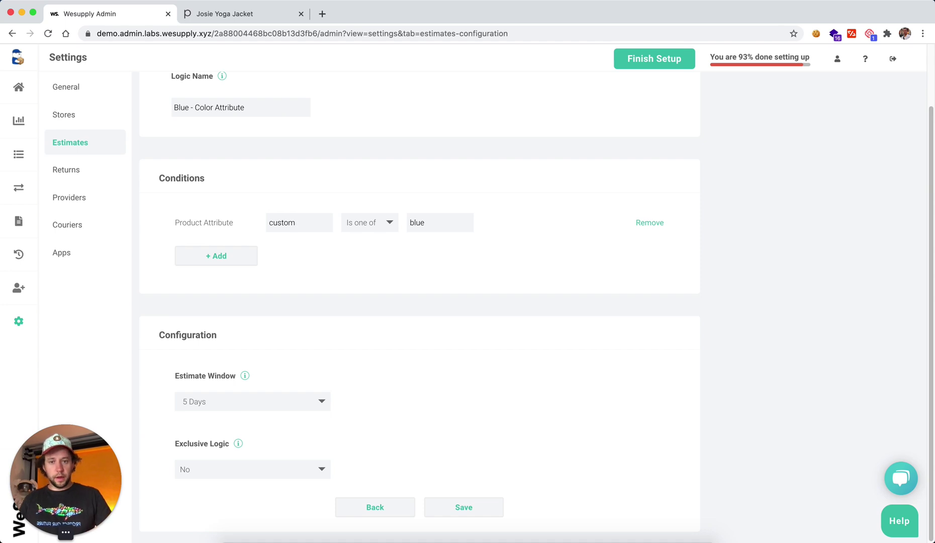
double_click(435, 221)
text(true)
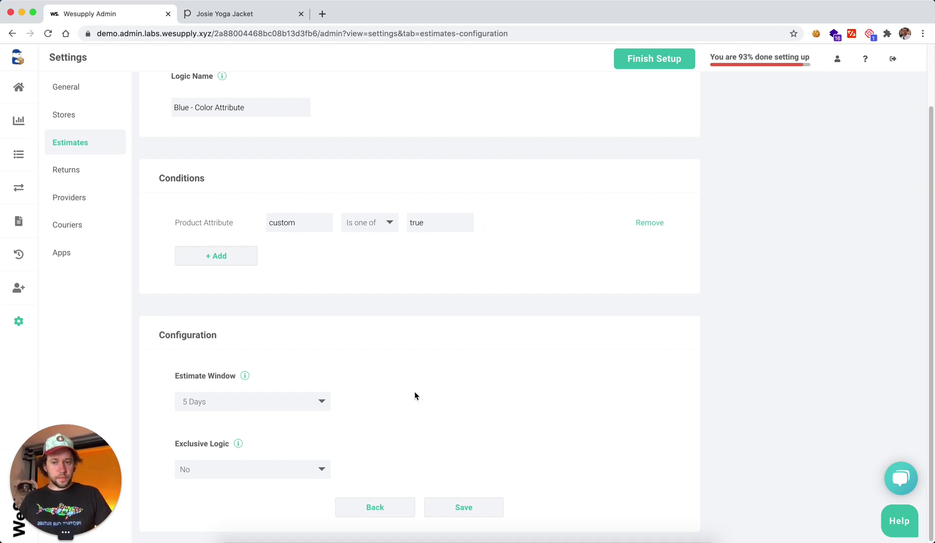
click(241, 409)
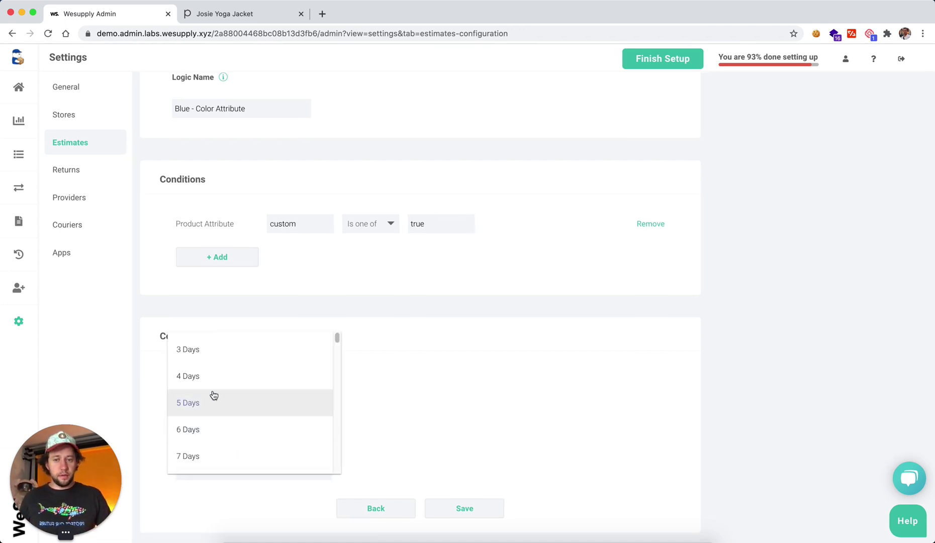
click(215, 385)
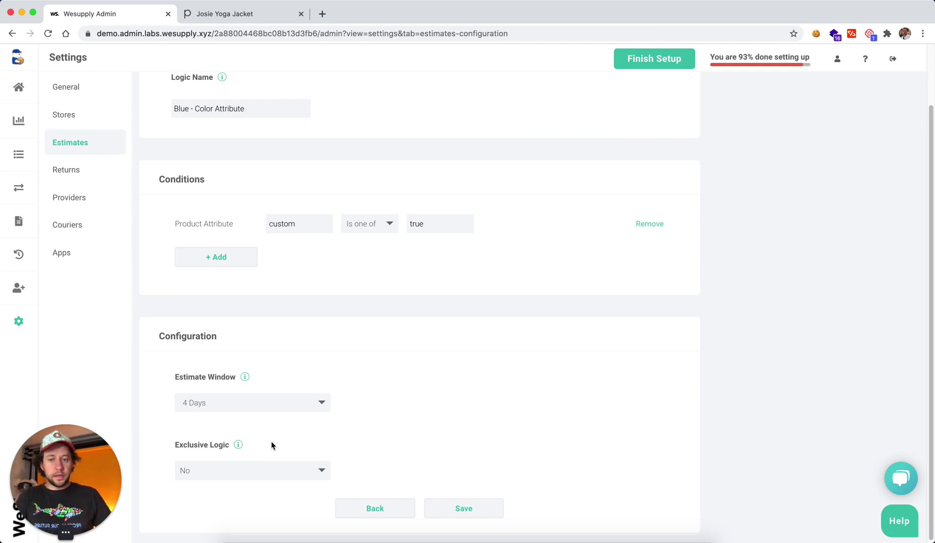
mouse_move(244, 449)
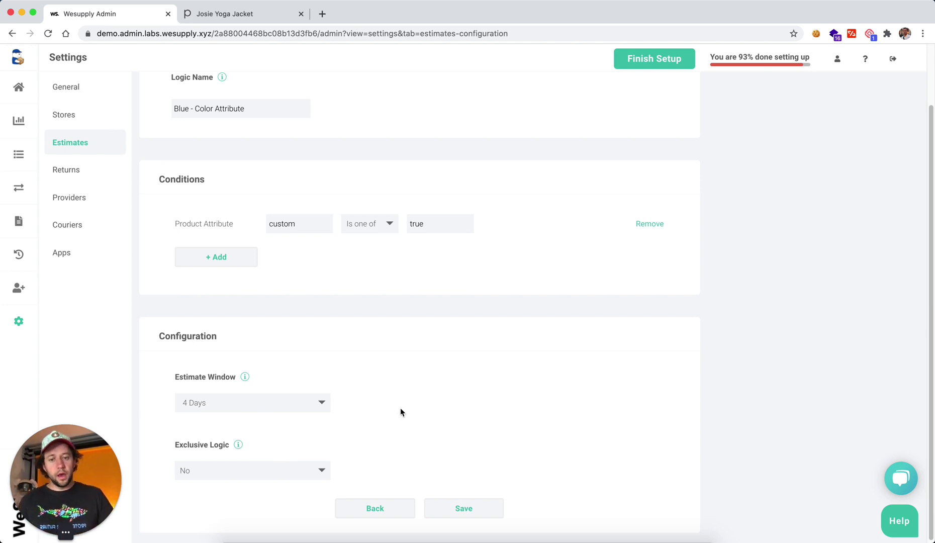
scroll(575, 418, up, 3)
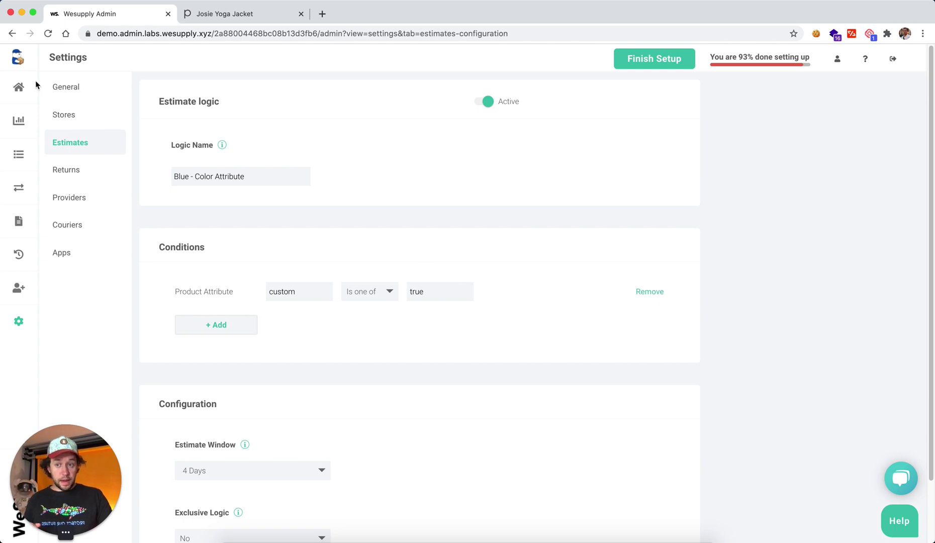
Step: On the Dashboard, set the Estimate statistics start date to 01-01-2019
click(19, 88)
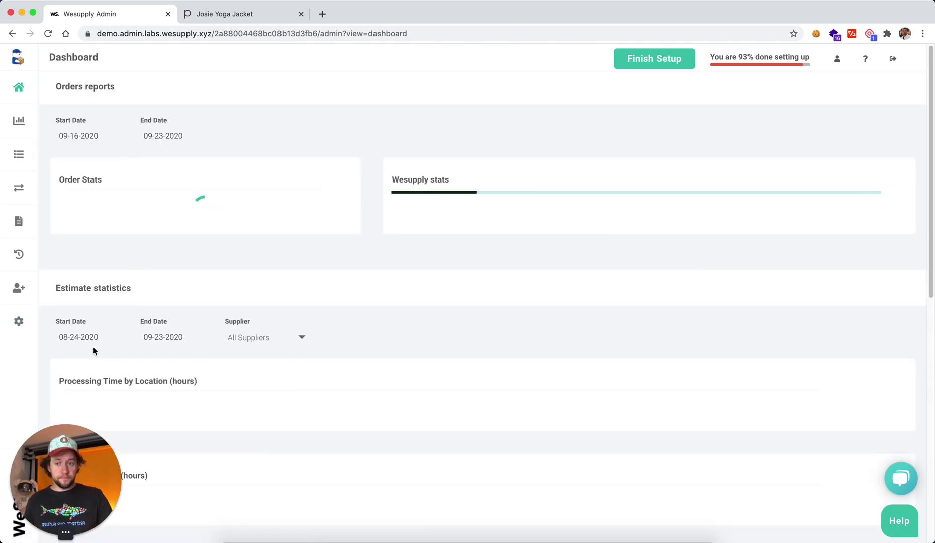
scroll(100, 352, down, 5)
click(116, 155)
click(85, 198)
scroll(89, 196, up, 2)
click(91, 190)
click(114, 218)
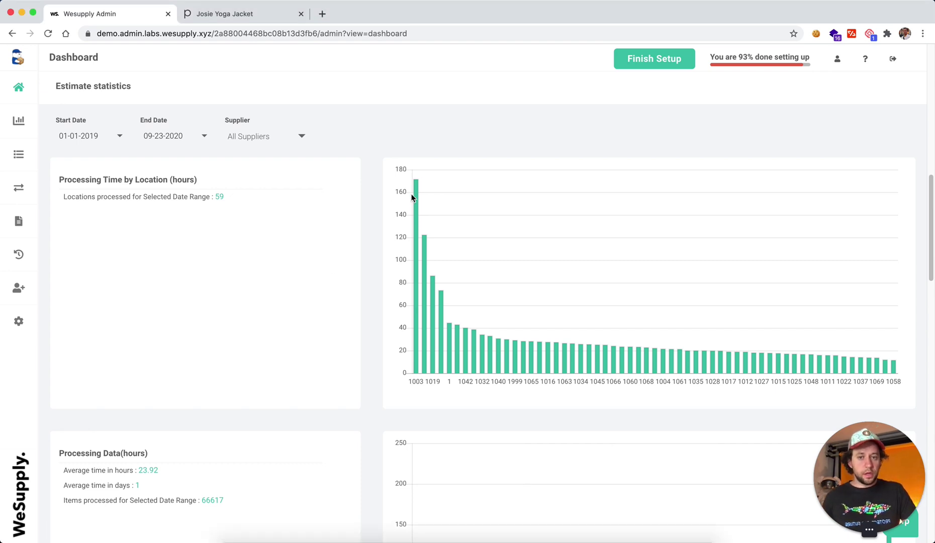
mouse_move(419, 197)
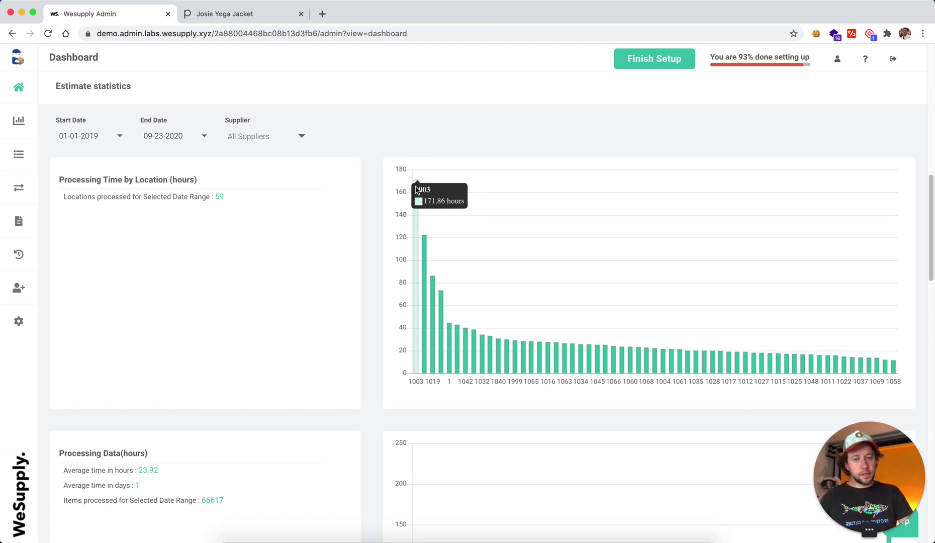
mouse_move(700, 366)
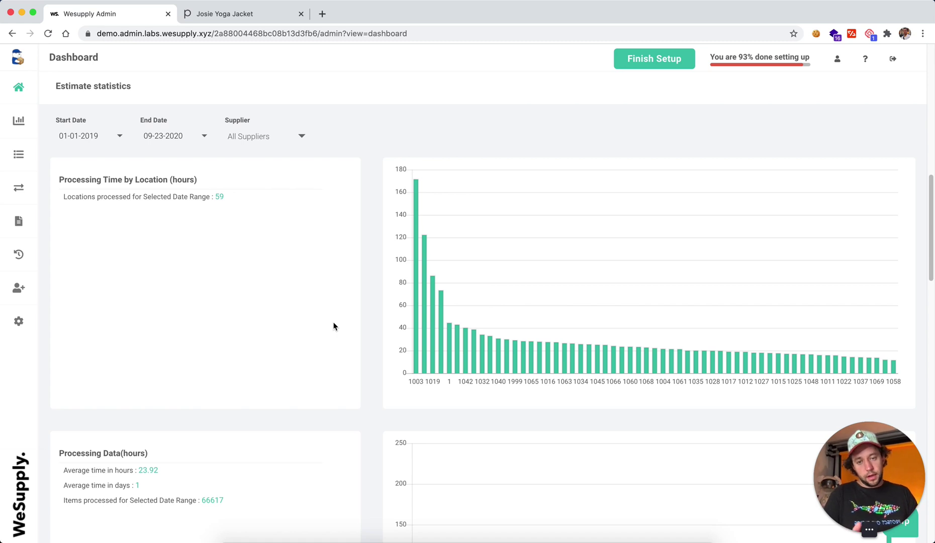
scroll(334, 327, down, 5)
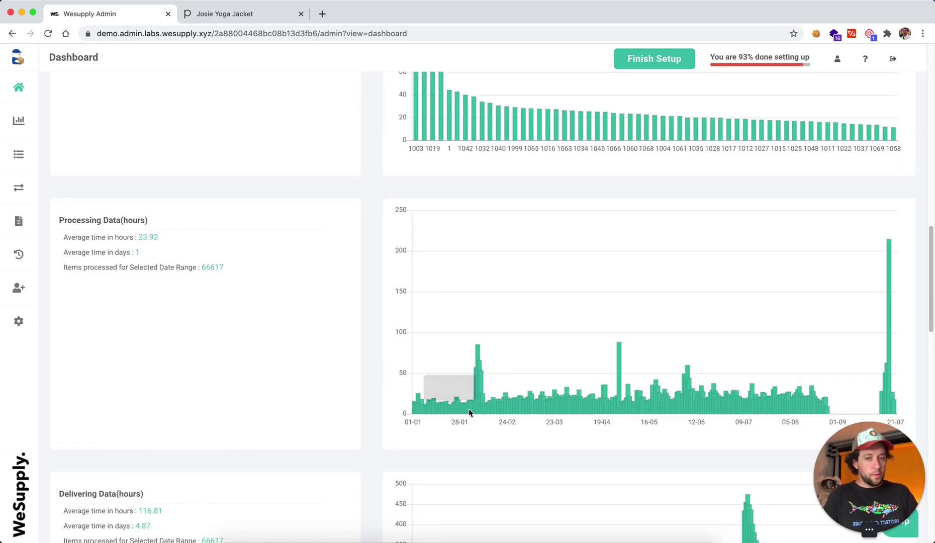
scroll(363, 402, down, 1)
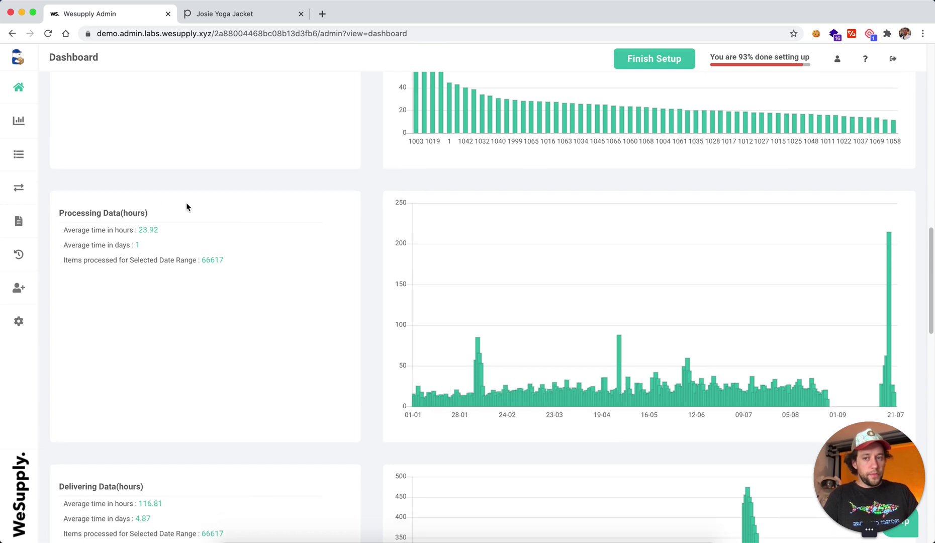
drag(136, 230, 193, 240)
click(193, 240)
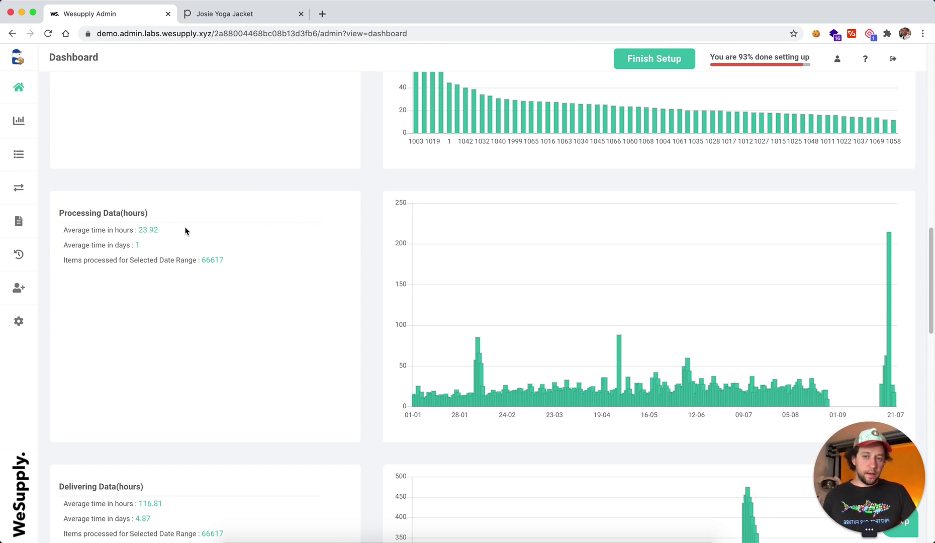
mouse_move(621, 355)
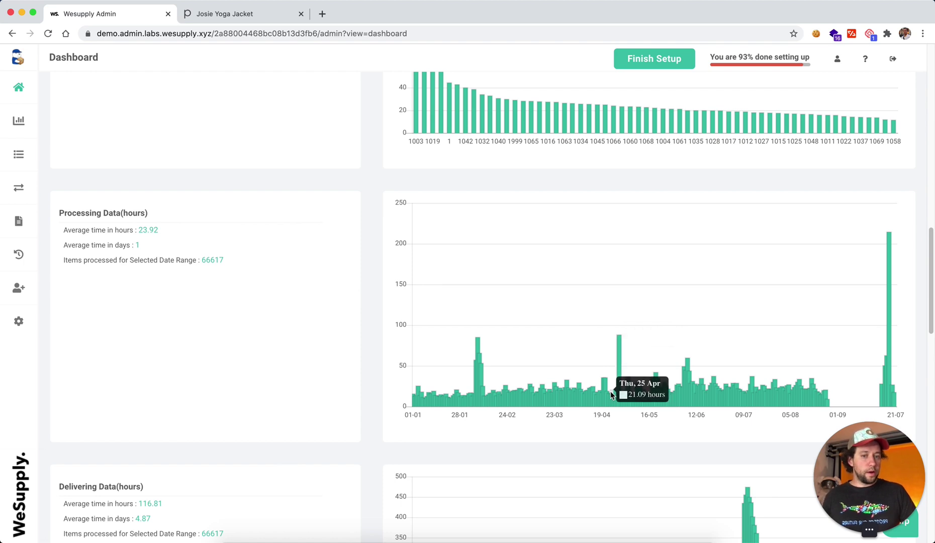
scroll(297, 402, down, 8)
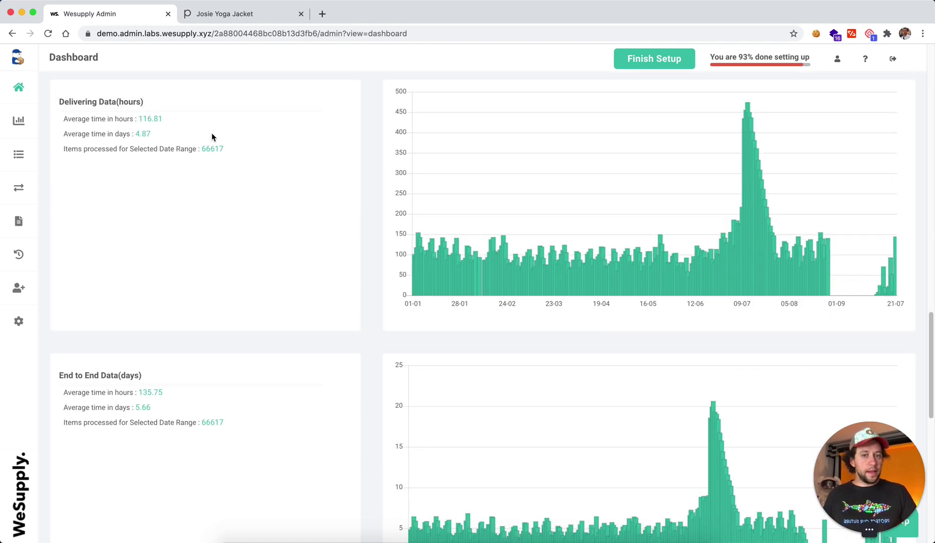
mouse_move(533, 263)
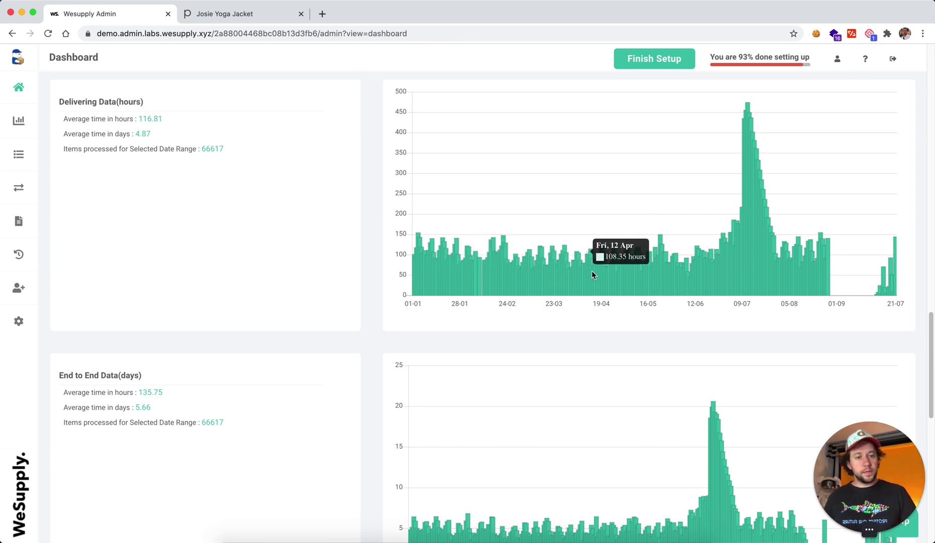
scroll(252, 268, down, 2)
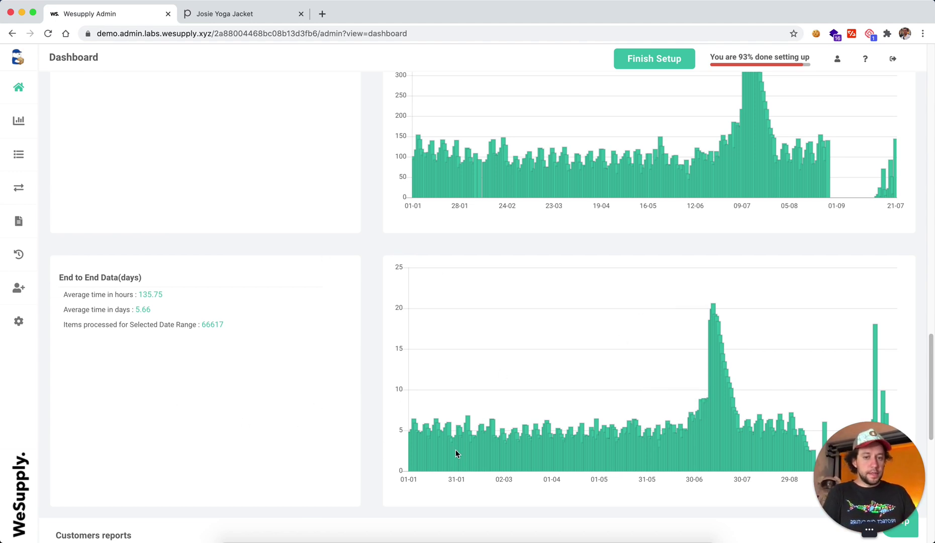
mouse_move(425, 461)
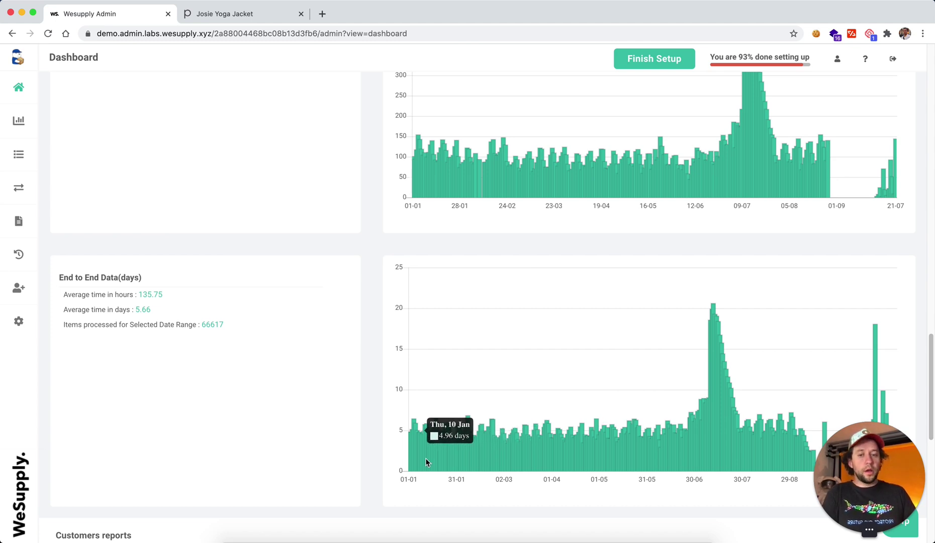